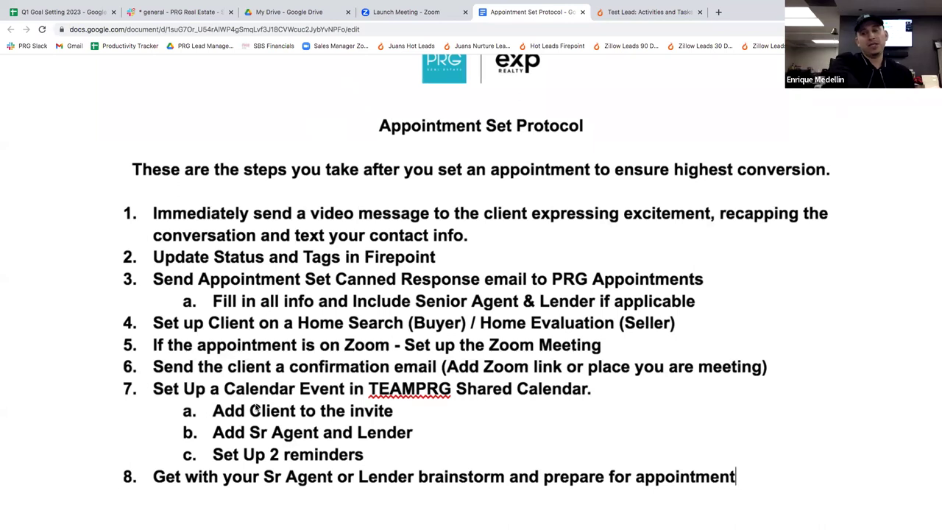
Step: Review the protocol's items on setting reminders, preparing with the Sr Agent or Lender, and immediately sending the client a video message
{"action": "triple_click", "coordinate": [261, 457]}
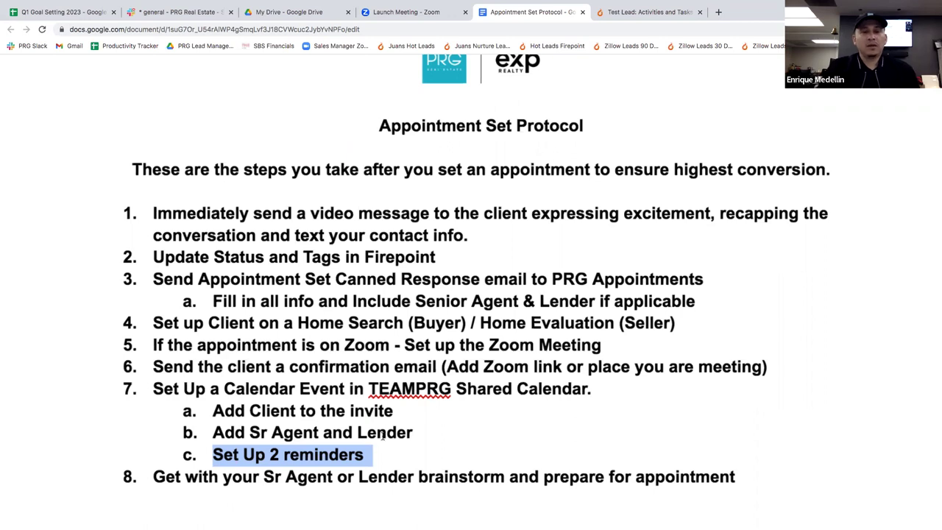
{"action": "left_click", "coordinate": [405, 432]}
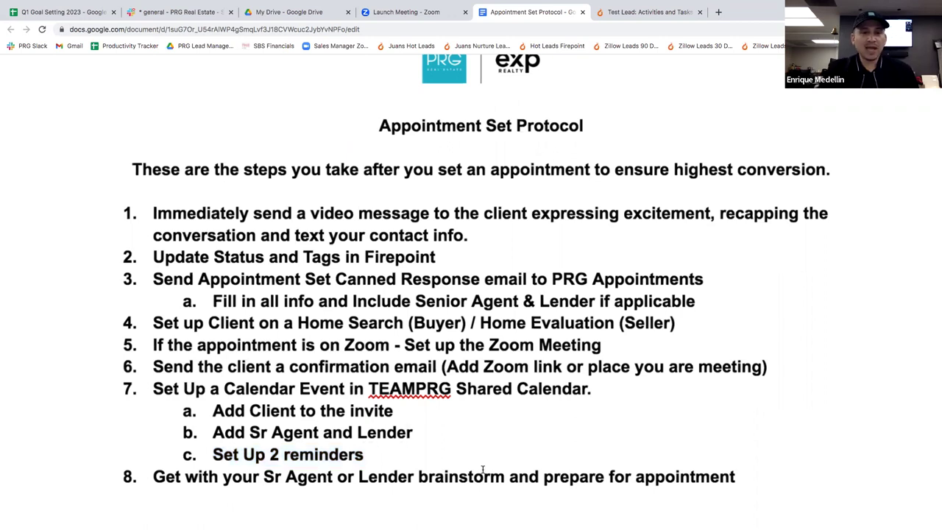
{"action": "scroll", "coordinate": [481, 466], "scroll_direction": "down", "scroll_amount": 3}
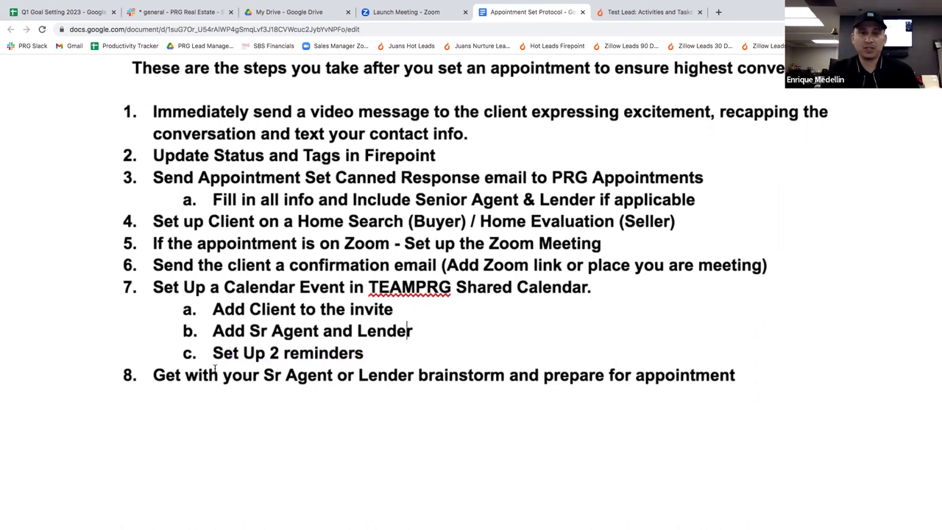
{"action": "triple_click", "coordinate": [170, 374]}
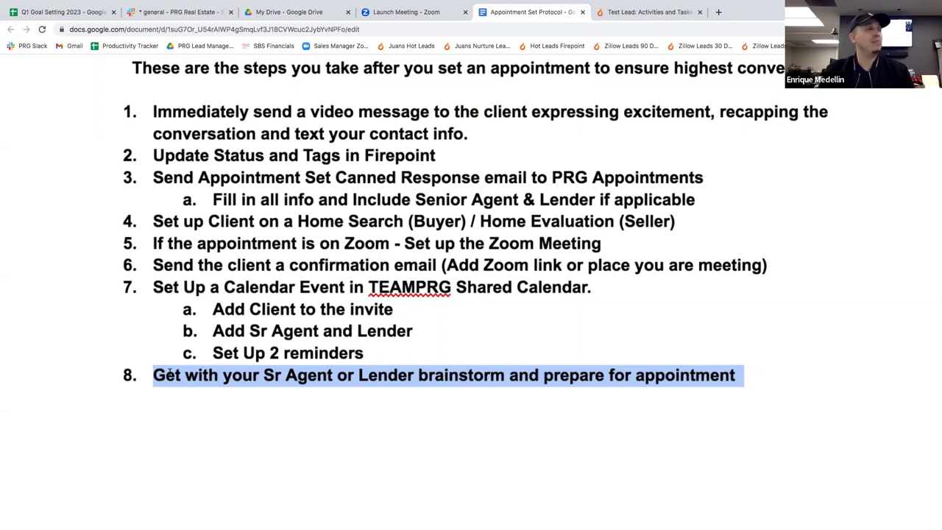
{"action": "left_click", "coordinate": [469, 441]}
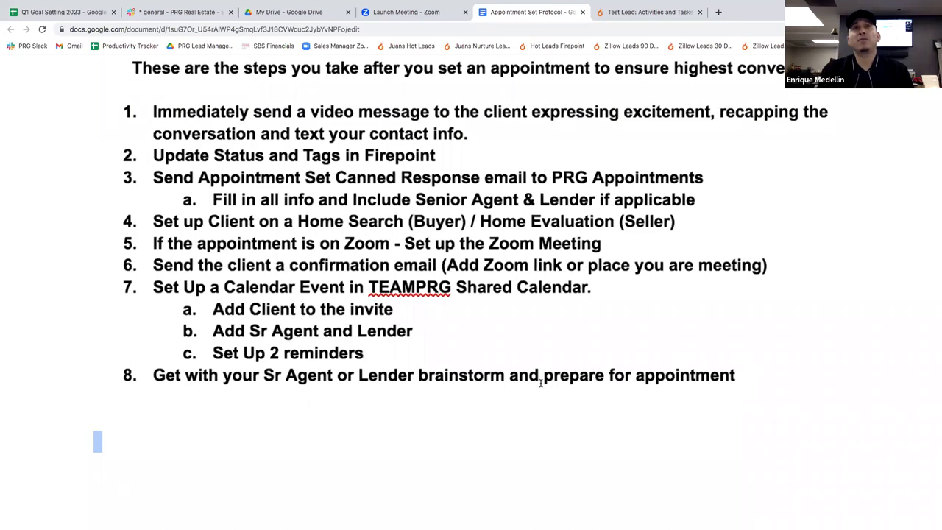
{"action": "scroll", "coordinate": [540, 383], "scroll_direction": "up", "scroll_amount": 2}
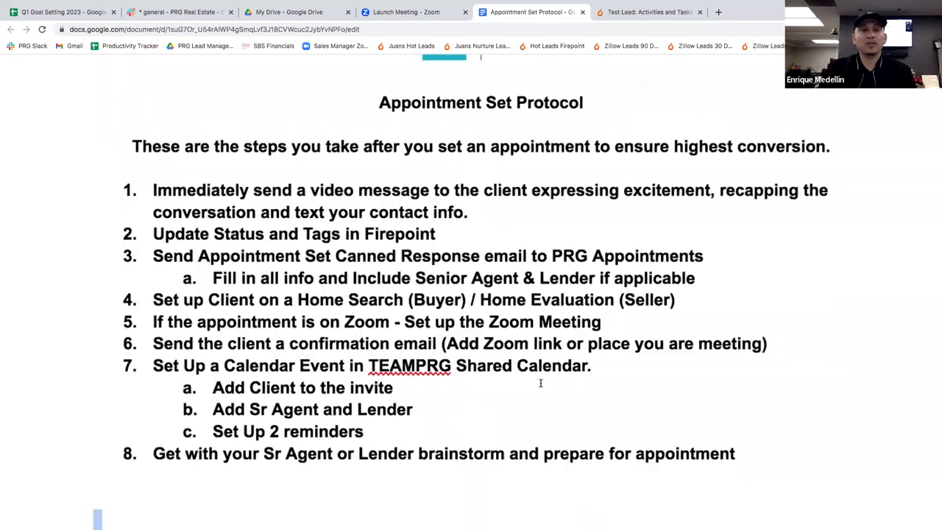
{"action": "scroll", "coordinate": [540, 382], "scroll_direction": "right", "scroll_amount": 1}
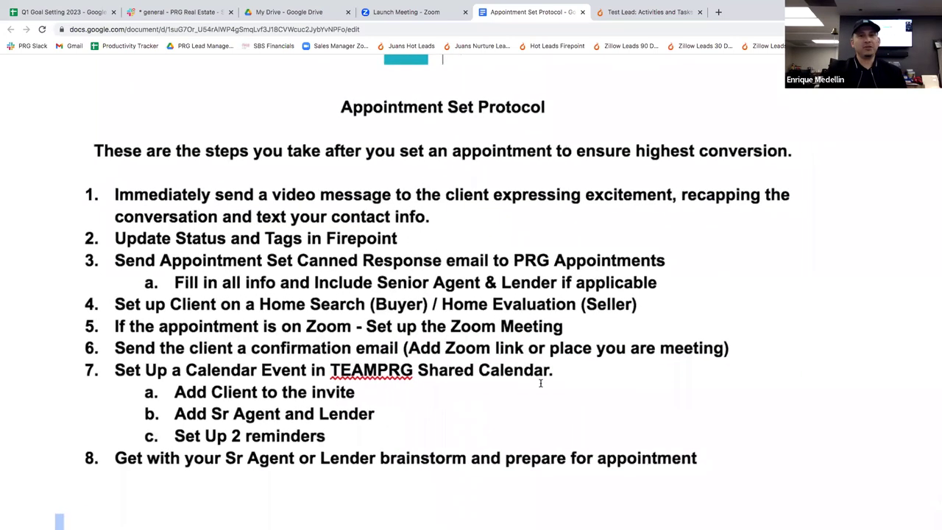
{"action": "scroll", "coordinate": [540, 382], "scroll_direction": "left", "scroll_amount": 1}
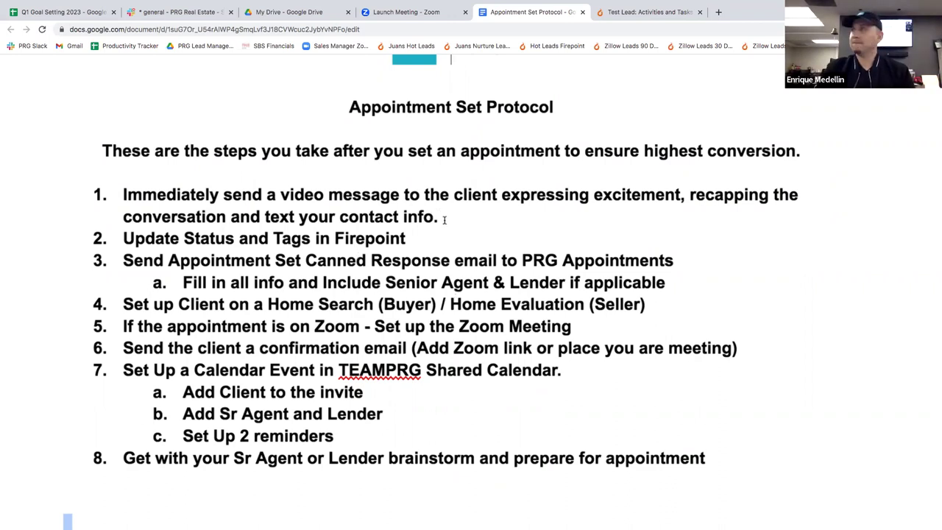
{"action": "left_click_drag", "start_coordinate": [444, 219], "coordinate": [190, 196]}
{"action": "left_click", "coordinate": [472, 214]}
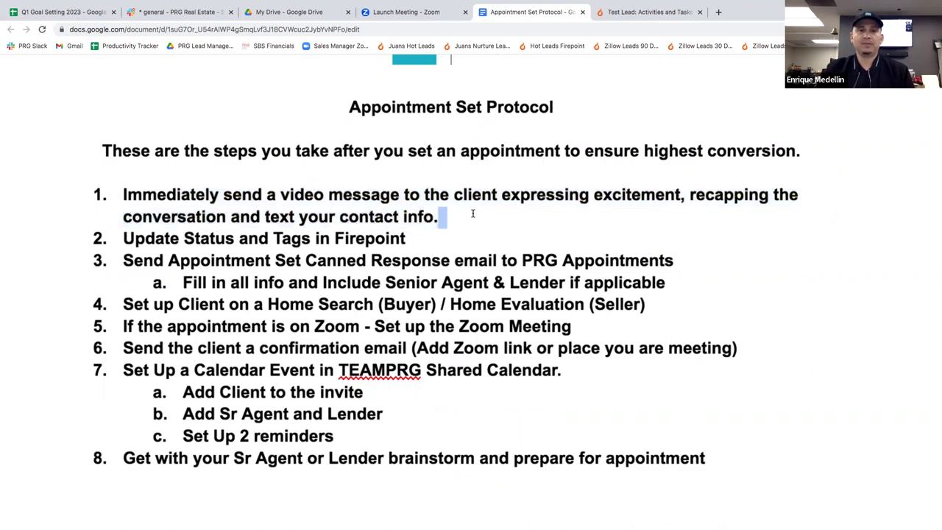
Step: Add an empty ninth item at the end of the numbered Appointment Set Protocol list
{"action": "left_click", "coordinate": [717, 455]}
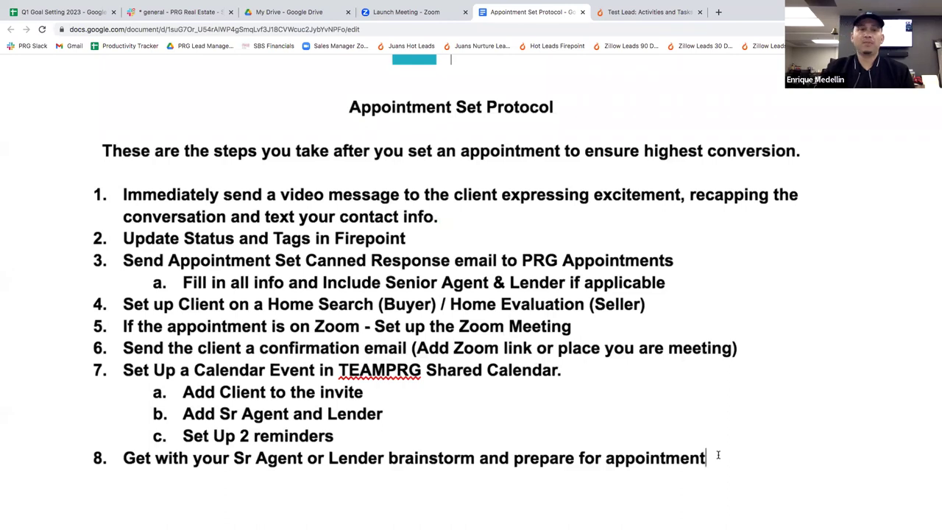
{"action": "scroll", "coordinate": [718, 454], "scroll_direction": "down", "scroll_amount": 1}
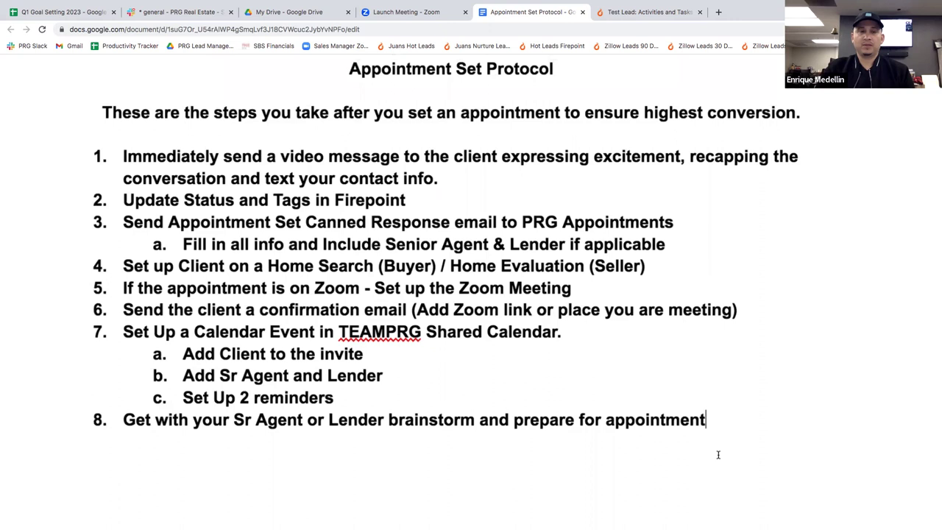
{"action": "key", "text": "Return"}
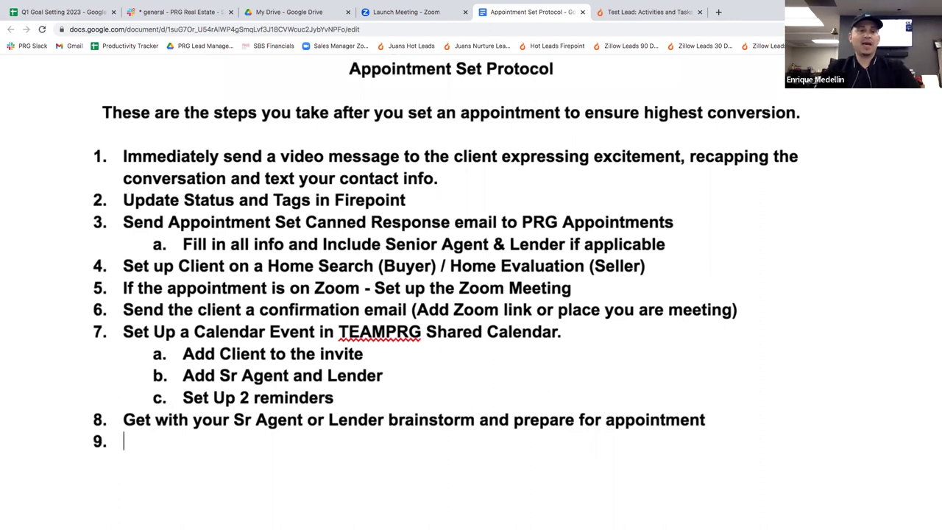
Step: Write "Send a Video Message or Text, Confirming the appointment at least" in item 9
{"action": "type", "text": "Send "}
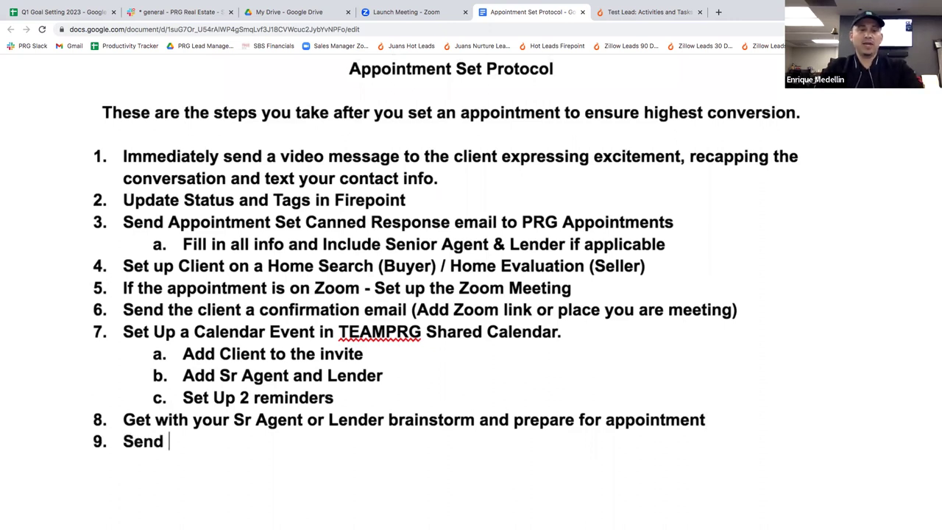
{"action": "type", "text": "a Video Message "}
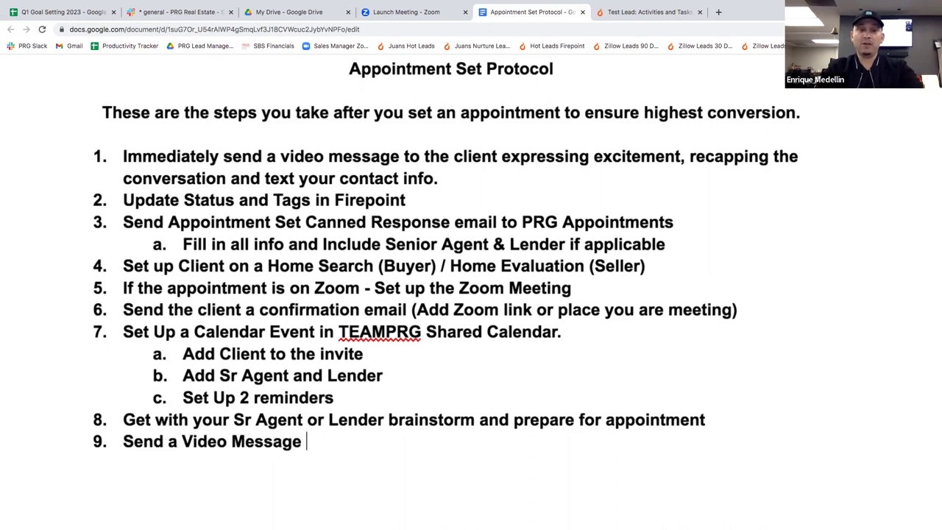
{"action": "type", "text": "o"}
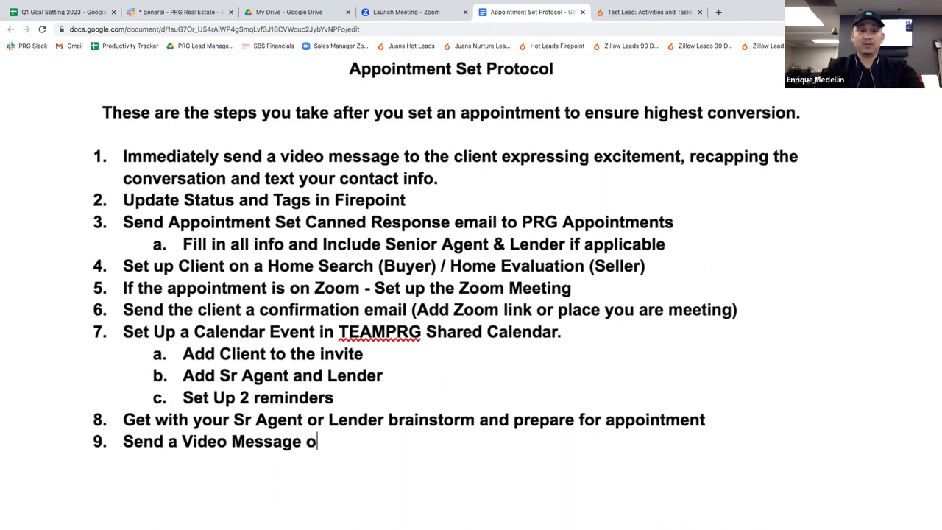
{"action": "type", "text": "r Text, "}
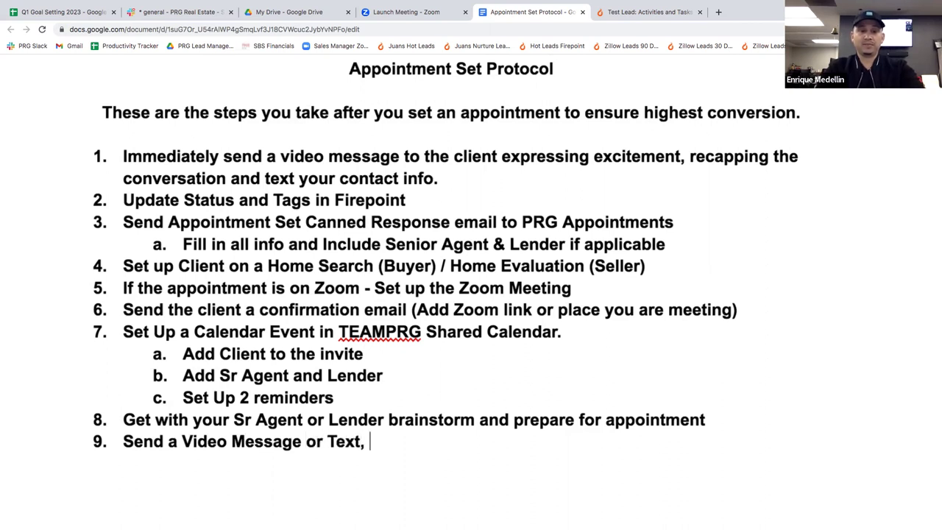
{"action": "type", "text": "Confirmin"}
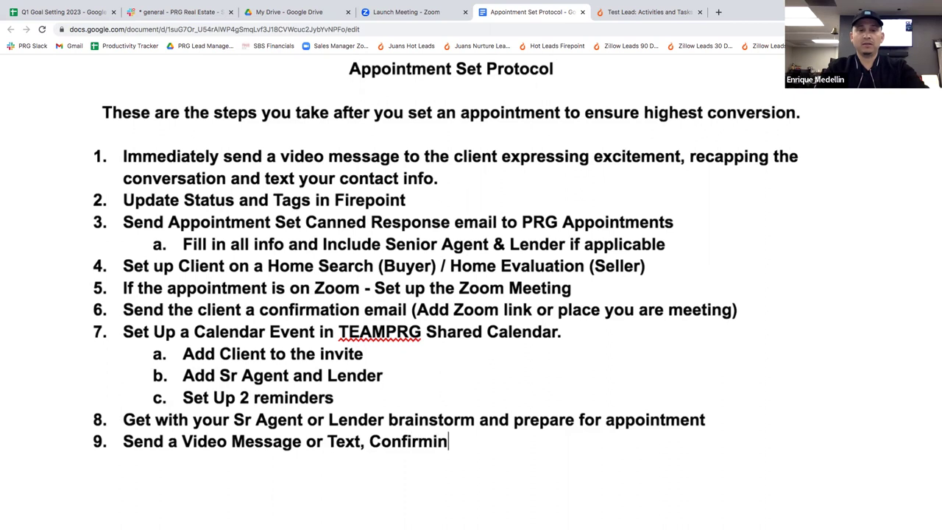
{"action": "type", "text": "g the appoin"}
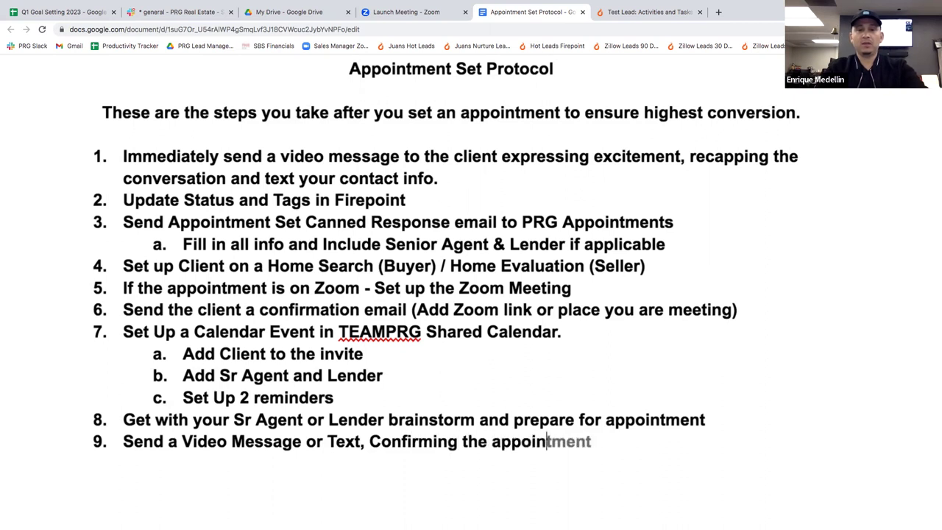
{"action": "type", "text": "tment at least"}
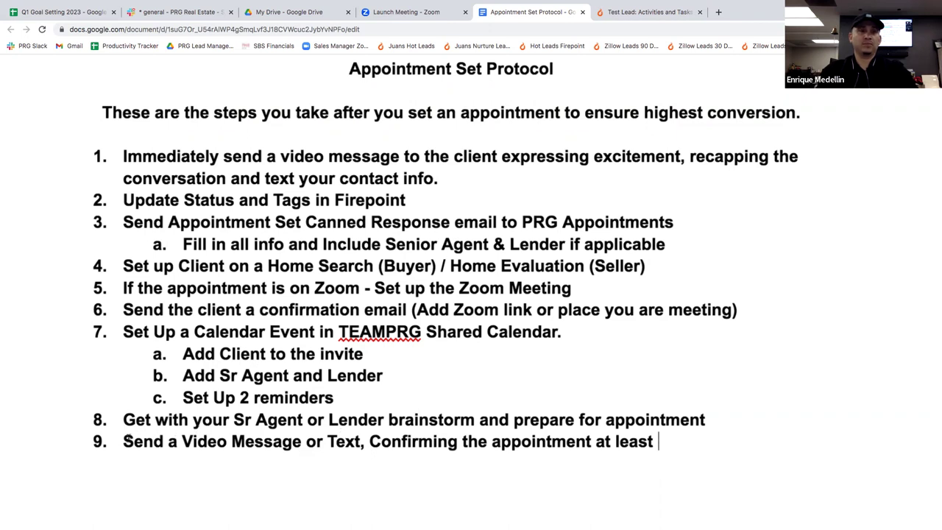
Step: Replace the text of item 9 with "Call the client at least a few hours before to confirm the appointment"
{"action": "double_click", "coordinate": [124, 441]}
{"action": "key", "text": "shift+End"}
{"action": "type", "text": "C"}
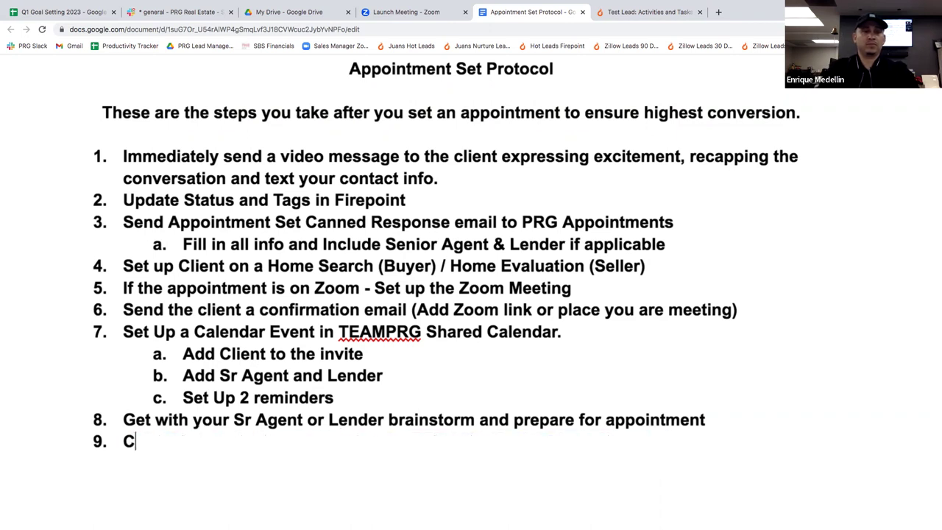
{"action": "type", "text": "all the clie"}
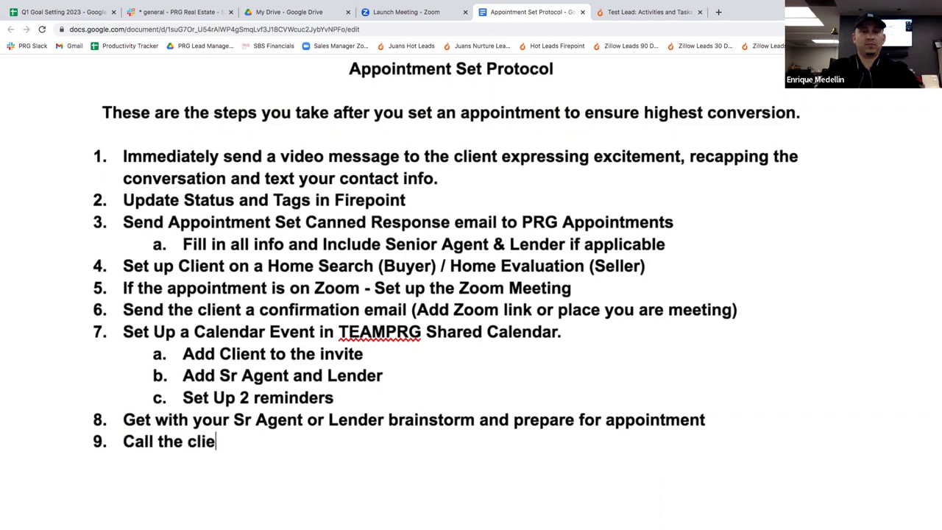
{"action": "type", "text": "nt at l"}
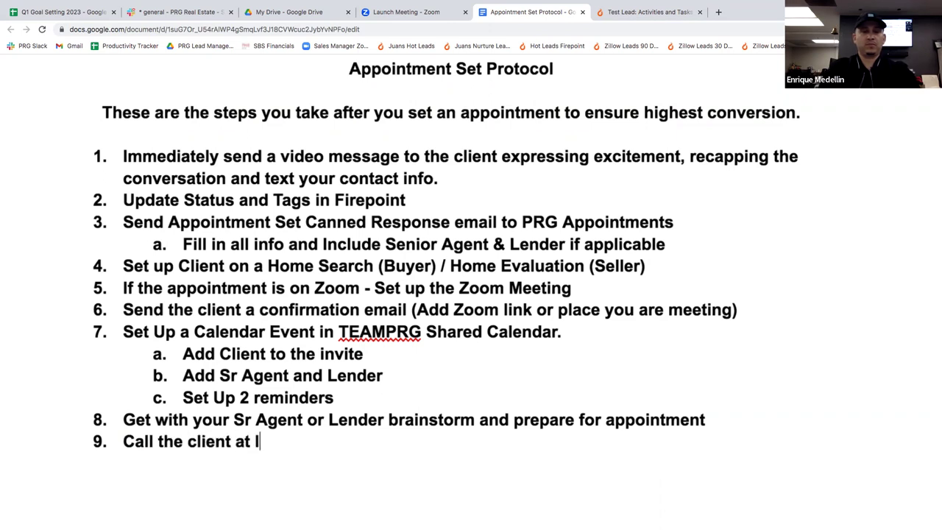
{"action": "type", "text": "east a few hours"}
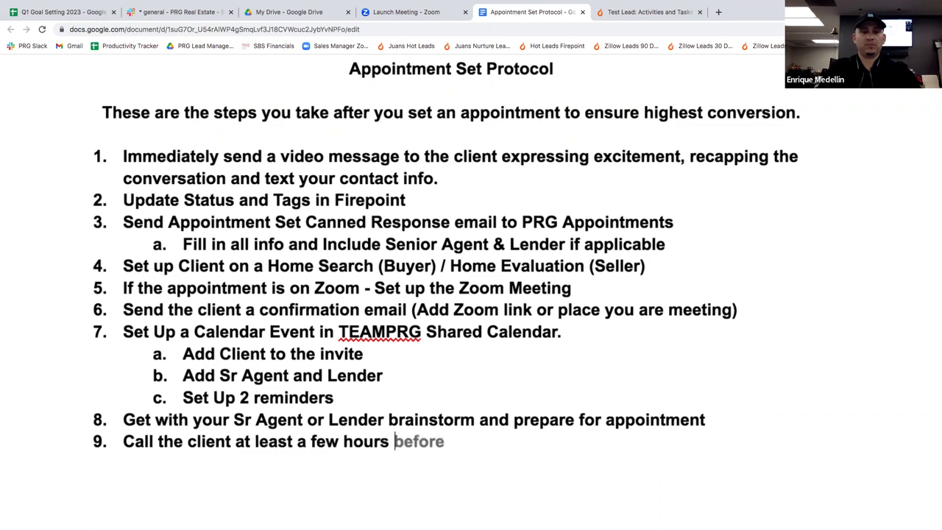
{"action": "key", "text": "Tab"}
{"action": "type", "text": "tp "}
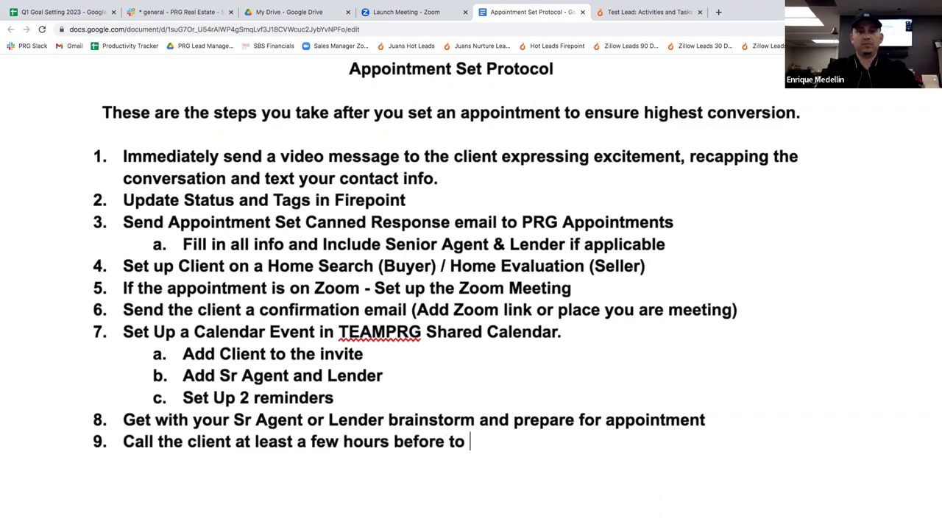
{"action": "type", "text": "confirm the appo"}
{"action": "key", "text": "Tab"}
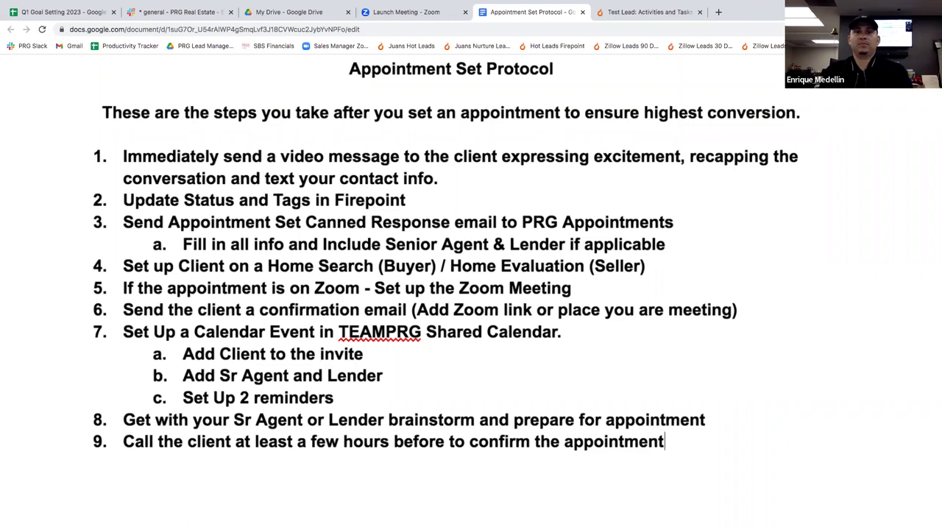
Step: Extend item 9 with ". If they don’t answer leave a message and send a video confirmation."
{"action": "type", "text": ". If t"}
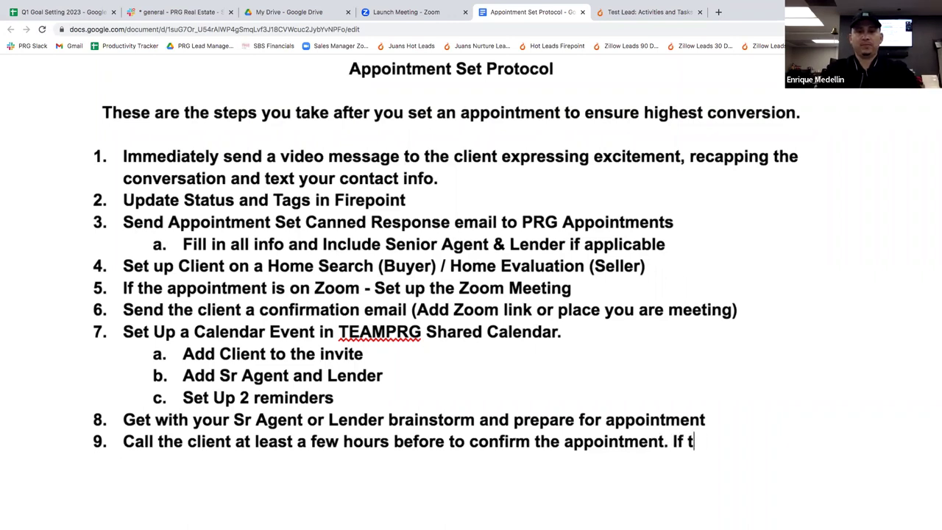
{"action": "type", "text": "hey don’t"}
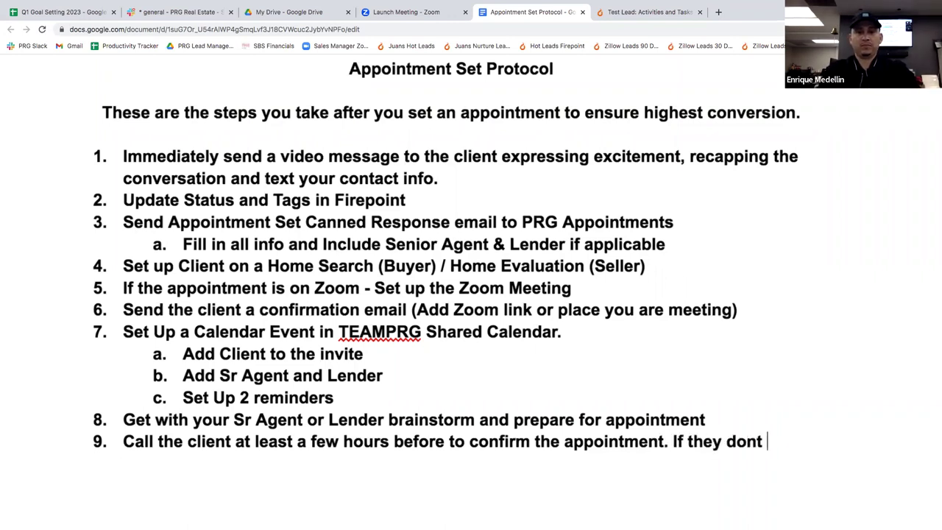
{"action": "key", "text": "BackSpace"}
{"action": "type", "text": "'t answer lea"}
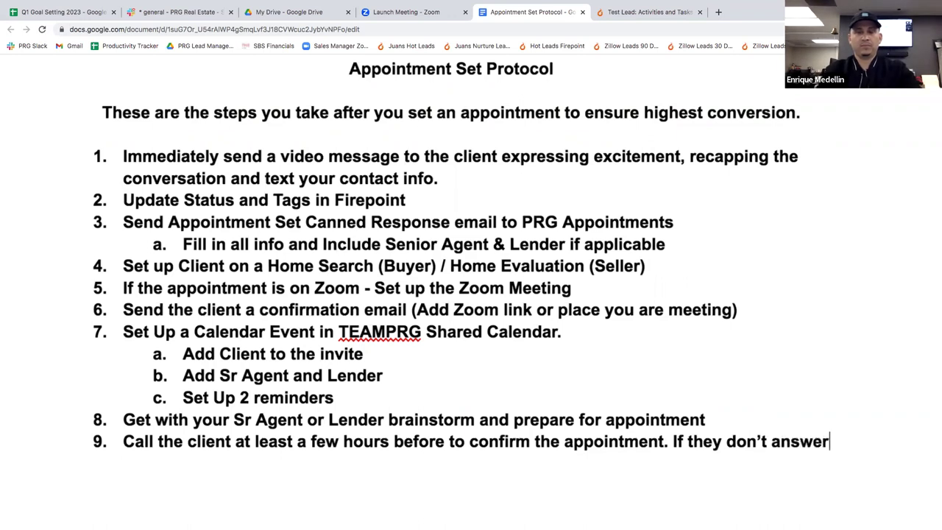
{"action": "type", "text": "ve a message"}
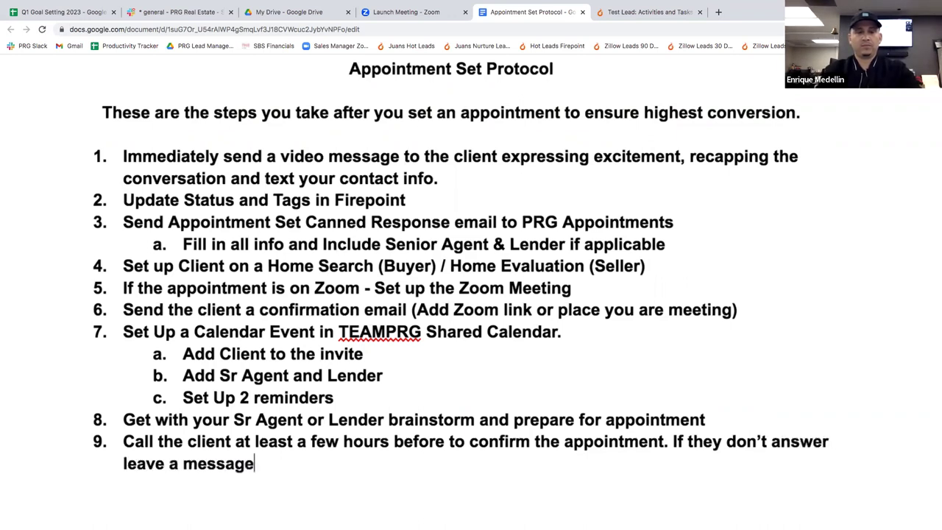
{"action": "type", "text": " and send a video "}
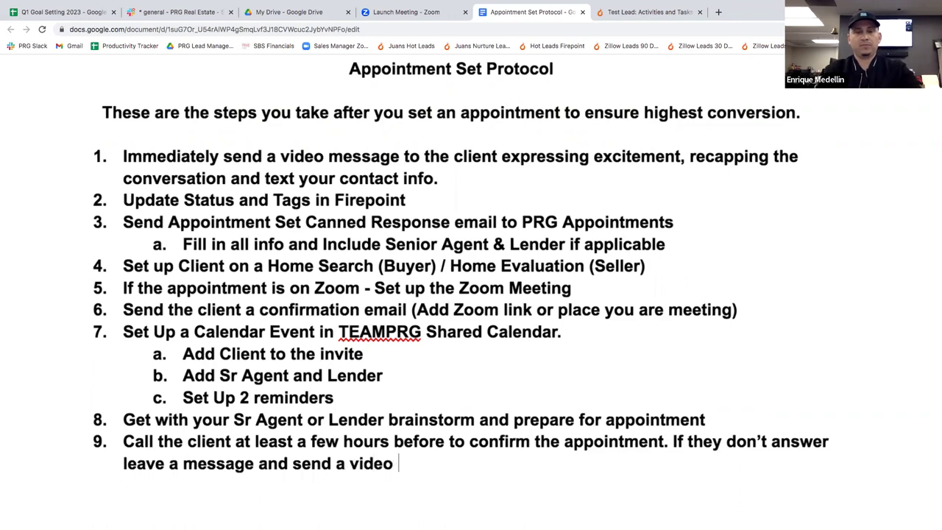
{"action": "type", "text": "confirmation."}
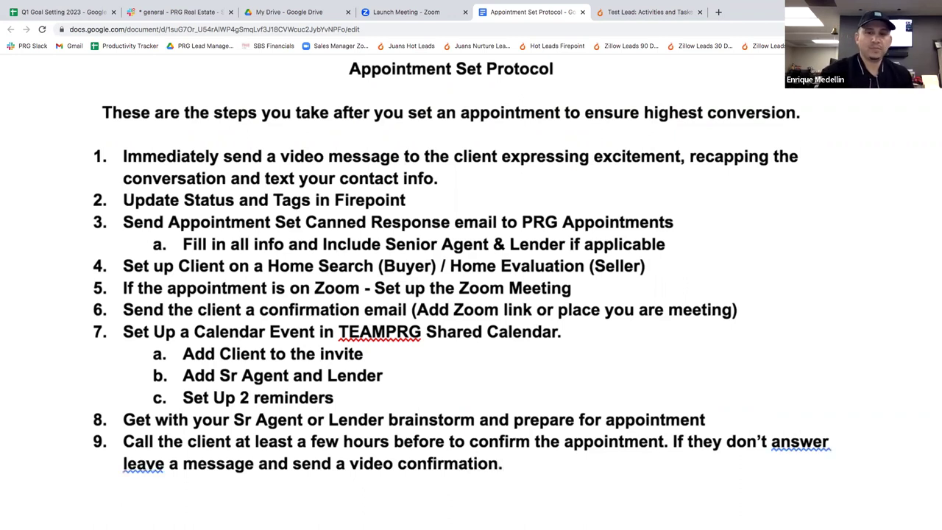
Step: Accept the grammar suggestion in item 9 that puts a comma after "answer"
{"action": "left_click", "coordinate": [784, 439]}
{"action": "left_click", "coordinate": [803, 419]}
{"action": "left_click", "coordinate": [598, 477]}
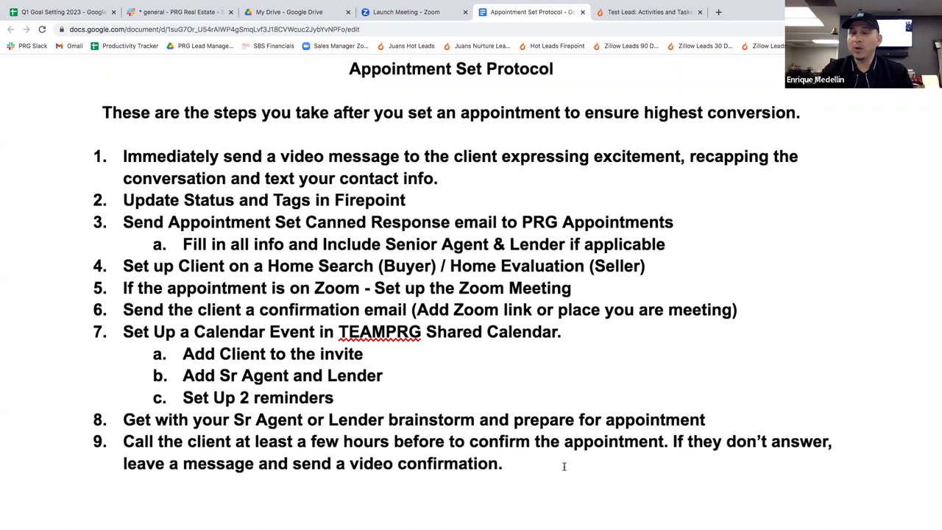
Step: Switch from the protocol document to the Test Lead's activities and tasks page in Firepoint
{"action": "left_click", "coordinate": [638, 10]}
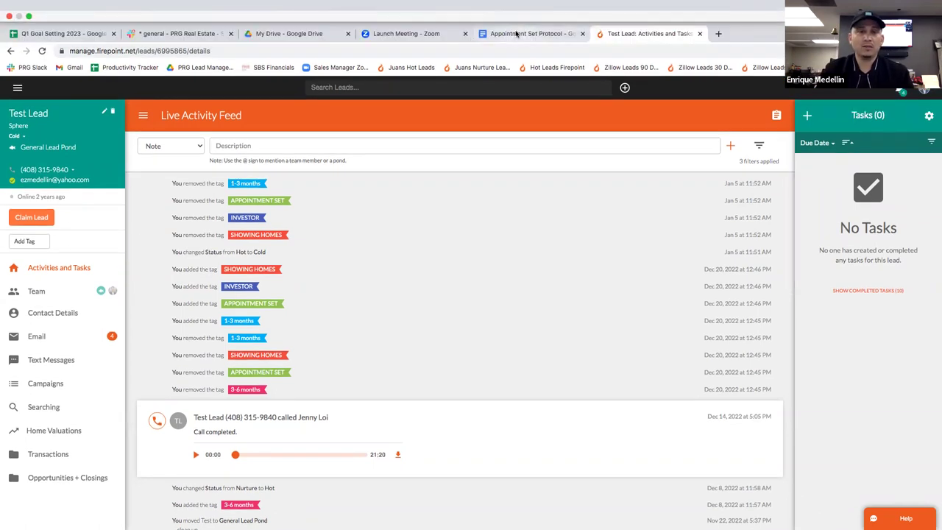
{"action": "left_click", "coordinate": [517, 34]}
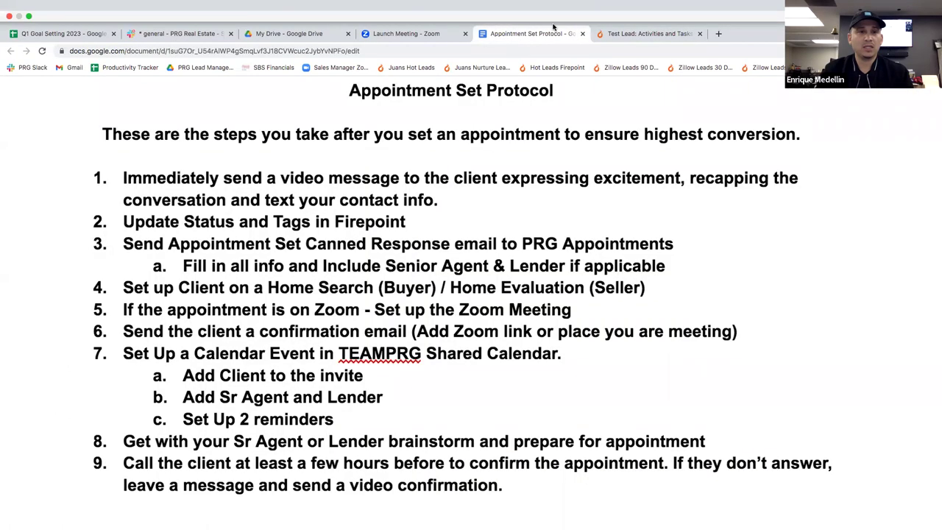
{"action": "left_click", "coordinate": [621, 34]}
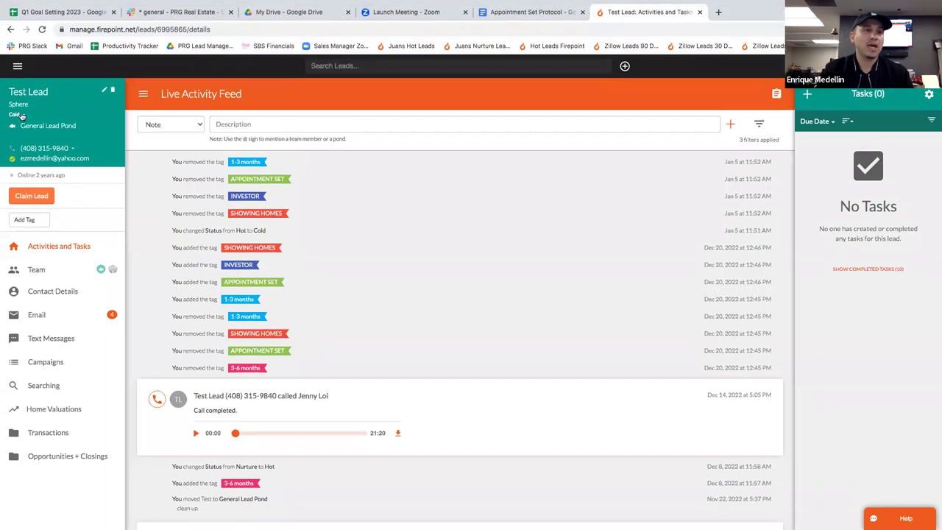
Step: Set the test lead's status to Hot
{"action": "key", "text": "ctrl+plus"}
{"action": "key", "text": "ctrl+plus"}
{"action": "key", "text": "ctrl+plus"}
{"action": "key", "text": "ctrl+plus"}
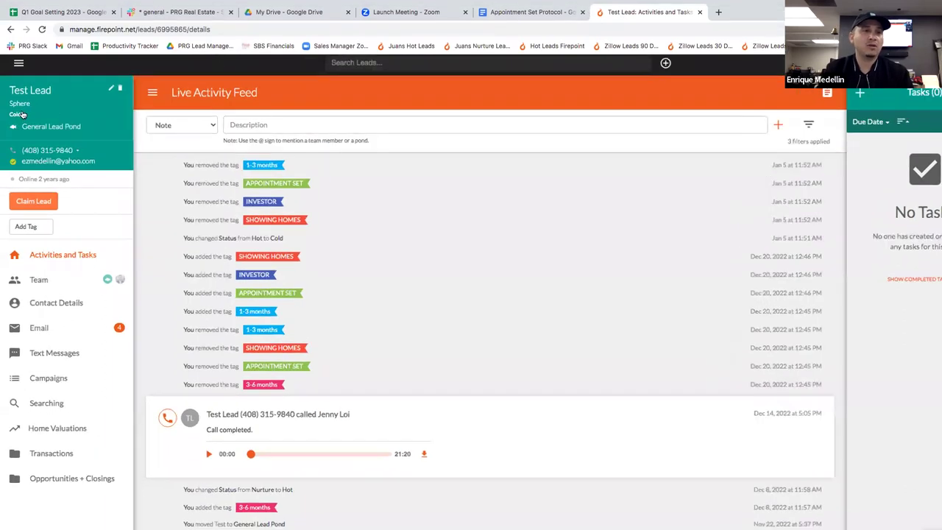
{"action": "left_click", "coordinate": [34, 117]}
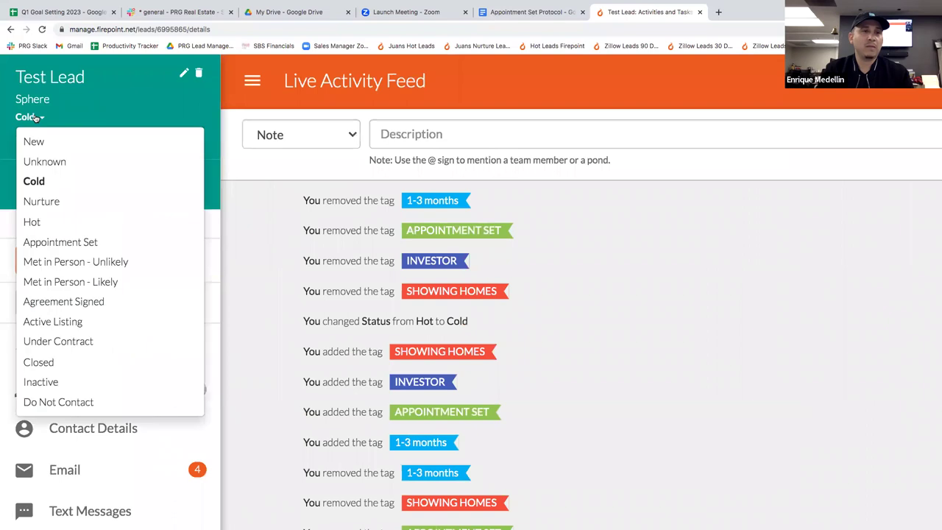
{"action": "left_click", "coordinate": [33, 221]}
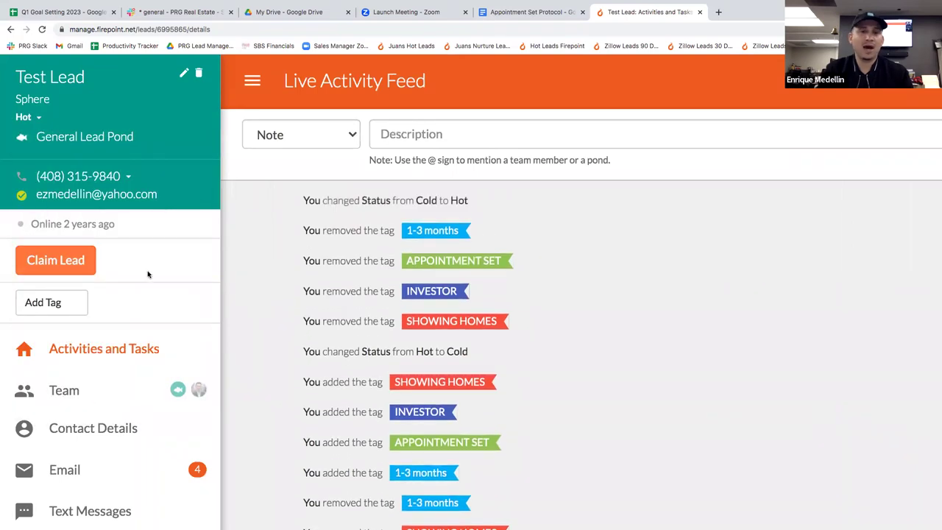
Step: Add the tags "1-3 months" and "APPOINTMENT SET" to the test lead
{"action": "left_click", "coordinate": [84, 302]}
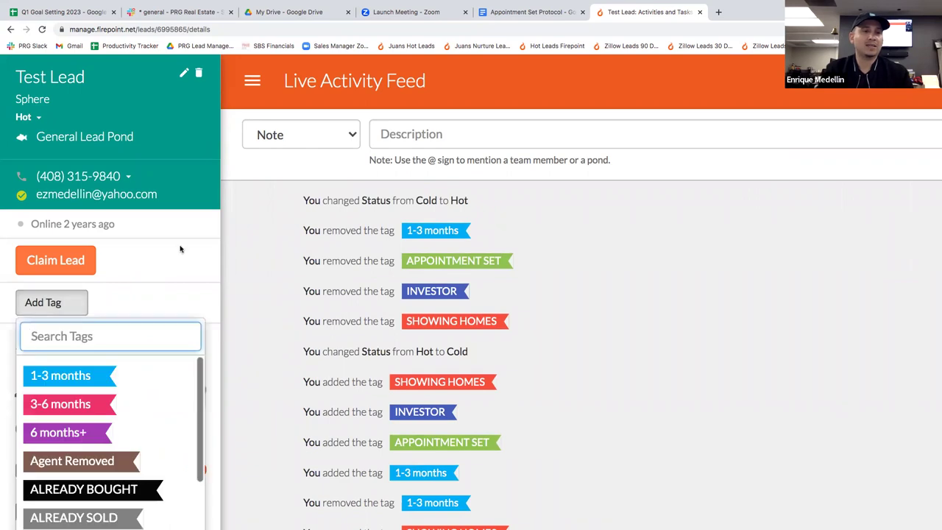
{"action": "scroll", "coordinate": [181, 248], "scroll_direction": "down", "scroll_amount": 3}
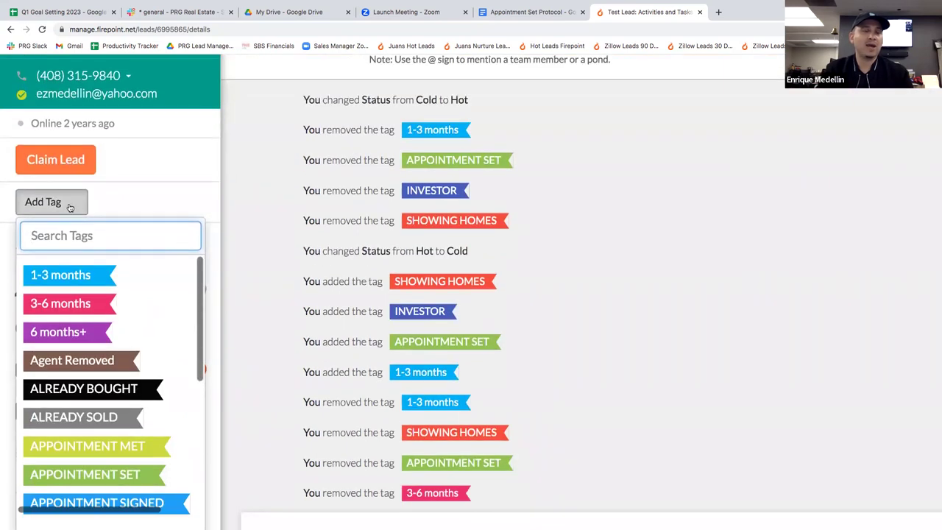
{"action": "left_click", "coordinate": [96, 274]}
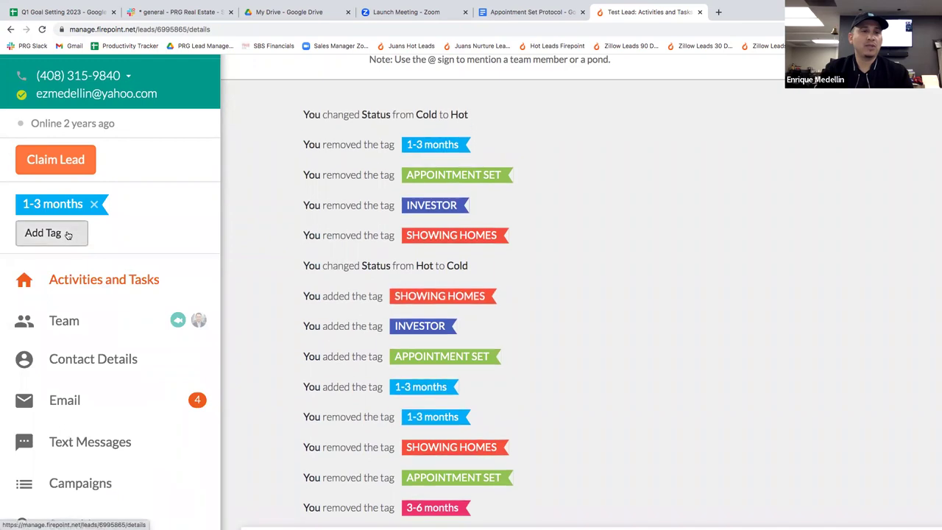
{"action": "left_click", "coordinate": [67, 234]}
{"action": "scroll", "coordinate": [123, 389], "scroll_direction": "down", "scroll_amount": 3}
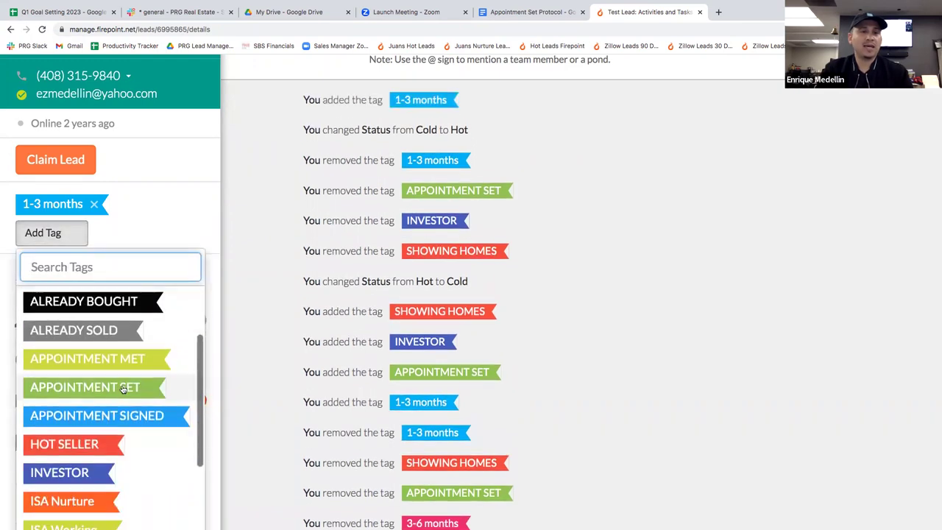
{"action": "left_click", "coordinate": [123, 389]}
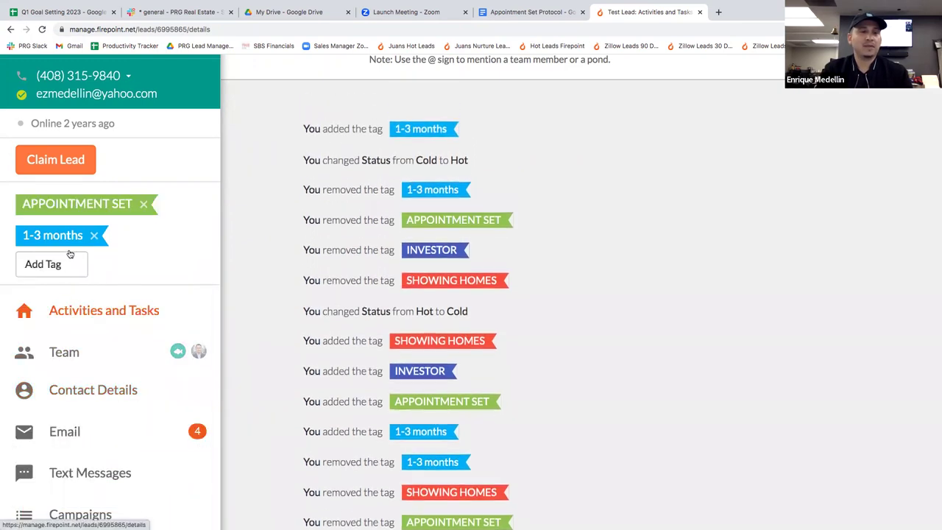
Step: Look through the remaining tags available for the lead, and close the tag list without choosing one
{"action": "left_click", "coordinate": [50, 263]}
{"action": "scroll", "coordinate": [127, 382], "scroll_direction": "down", "scroll_amount": 5}
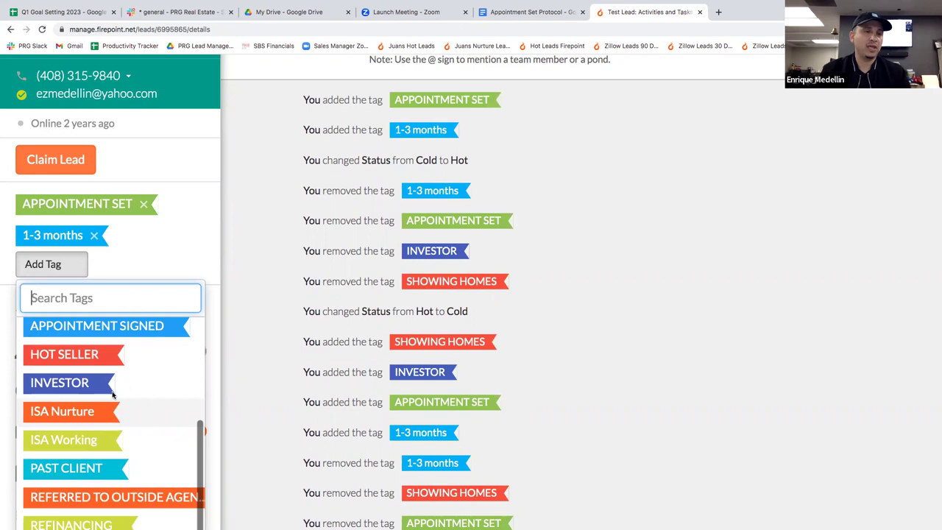
{"action": "scroll", "coordinate": [117, 406], "scroll_direction": "down", "scroll_amount": 3}
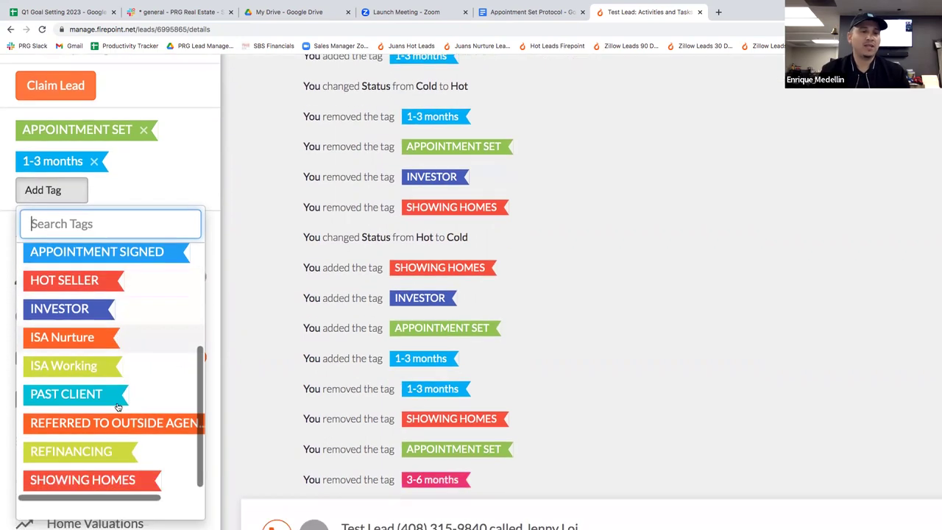
{"action": "scroll", "coordinate": [120, 393], "scroll_direction": "up", "scroll_amount": 3}
{"action": "scroll", "coordinate": [120, 394], "scroll_direction": "up", "scroll_amount": 2}
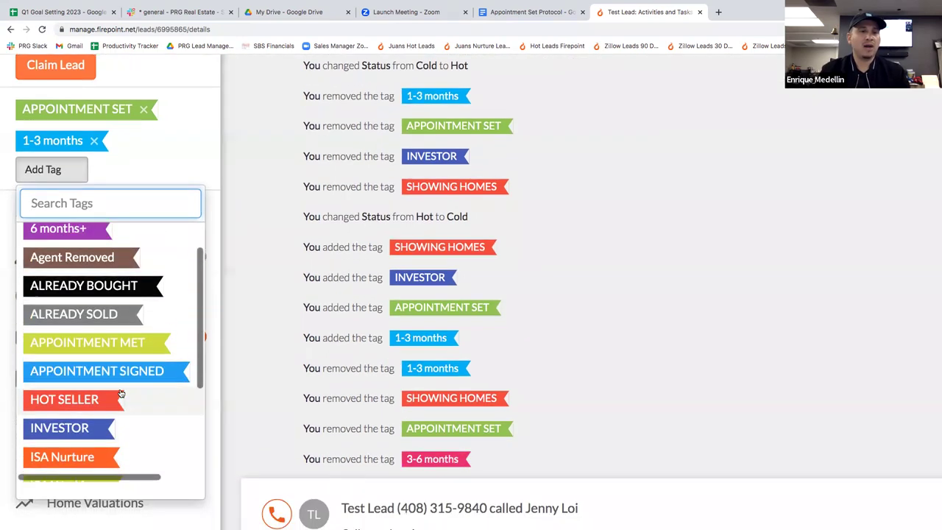
{"action": "scroll", "coordinate": [121, 394], "scroll_direction": "down", "scroll_amount": 5}
{"action": "scroll", "coordinate": [121, 394], "scroll_direction": "up", "scroll_amount": 5}
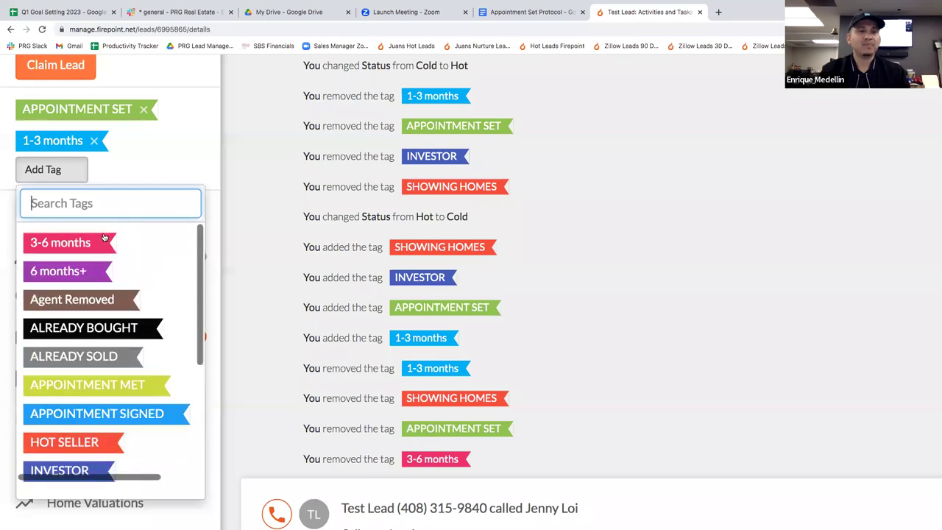
{"action": "left_click", "coordinate": [227, 159]}
{"action": "scroll", "coordinate": [227, 179], "scroll_direction": "up", "scroll_amount": 3}
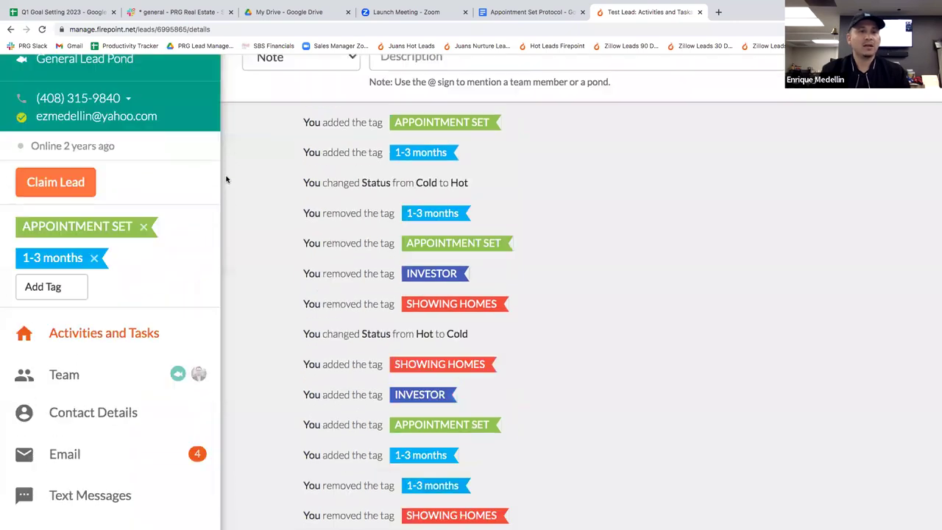
Step: Open the Claim Lead form for the test lead and cancel it without entering a reason
{"action": "left_click", "coordinate": [60, 284]}
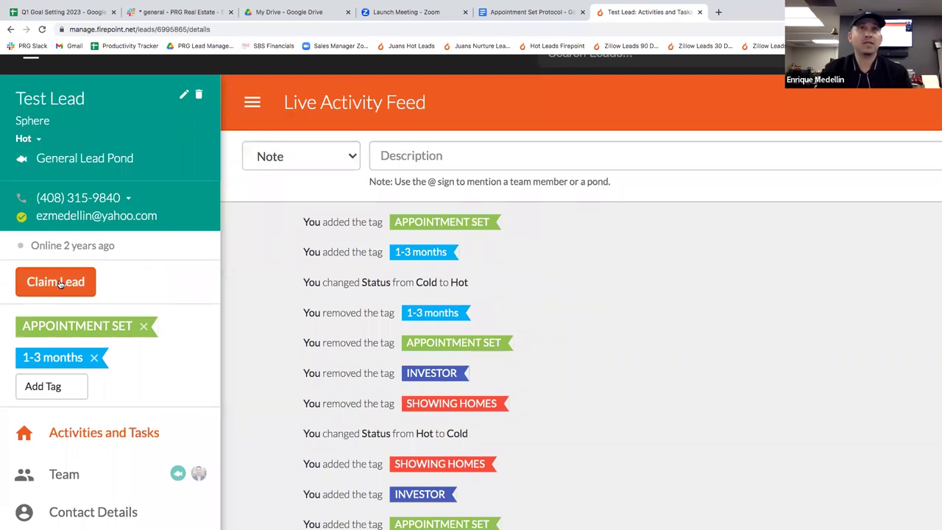
{"action": "left_click", "coordinate": [65, 281]}
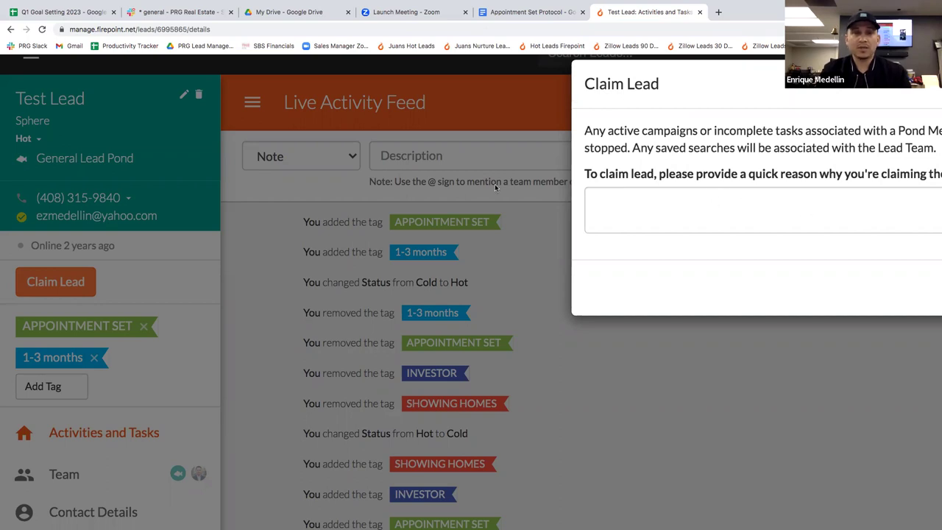
{"action": "key", "text": "ctrl+minus"}
{"action": "key", "text": "ctrl+minus"}
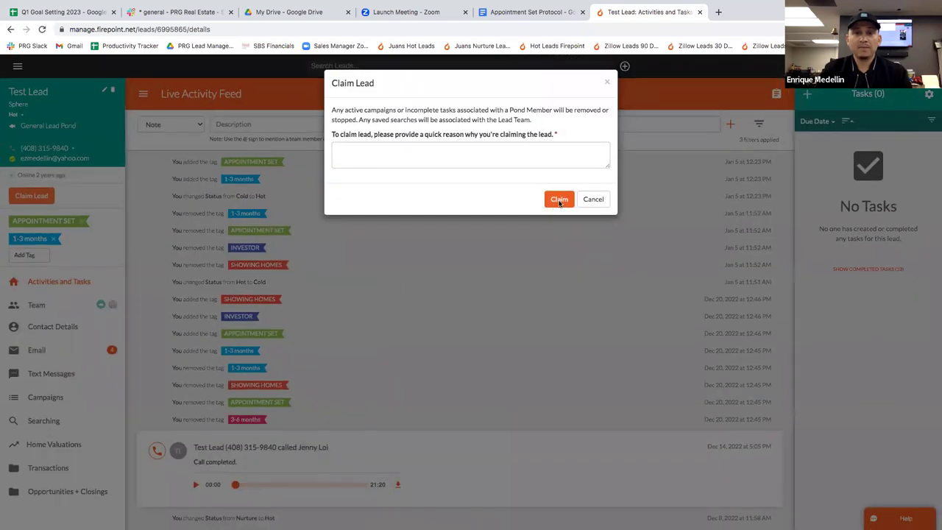
{"action": "left_click", "coordinate": [594, 199]}
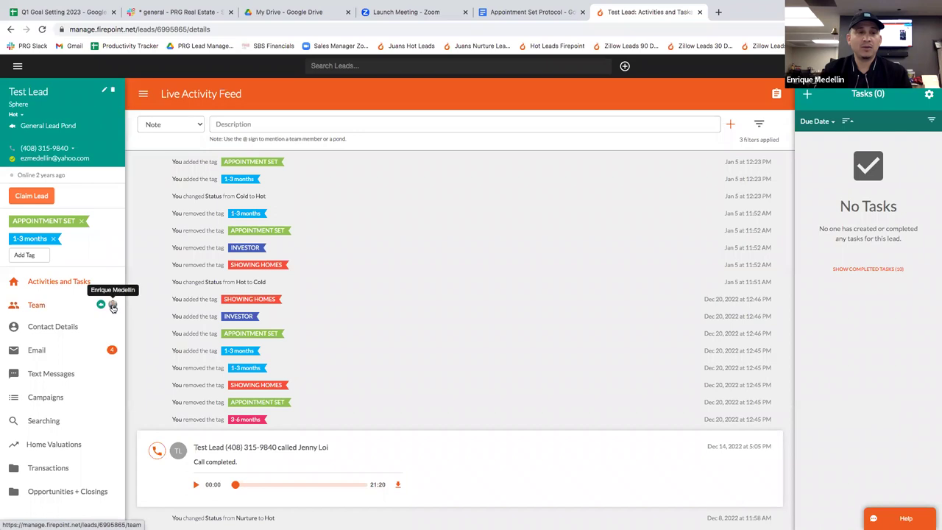
Step: On the lead's Team page, start adding a teammate, select an agent, and leave the form without saving
{"action": "left_click", "coordinate": [46, 308]}
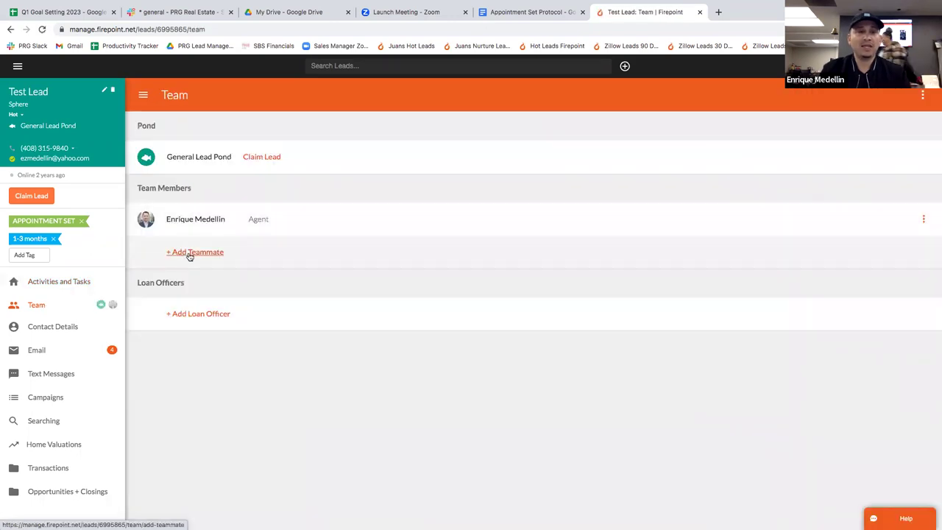
{"action": "left_click", "coordinate": [189, 252]}
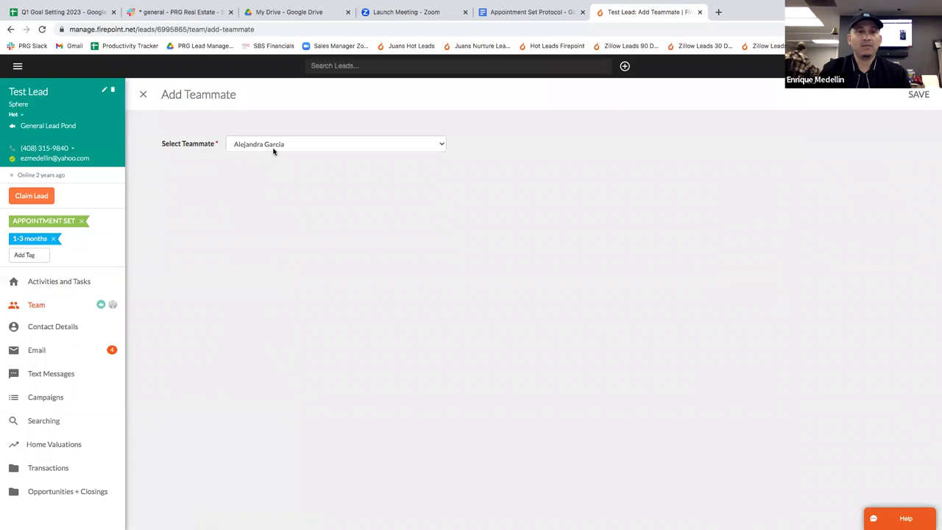
{"action": "left_click", "coordinate": [275, 146]}
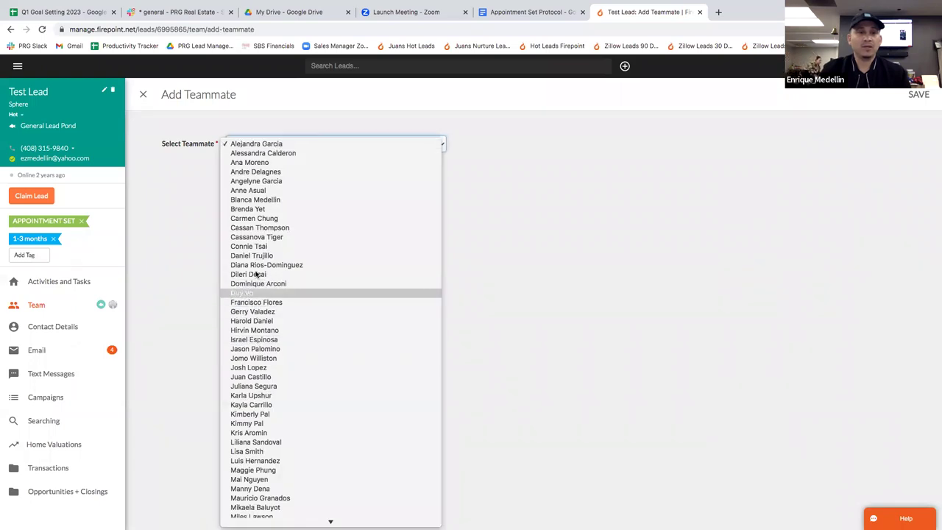
{"action": "left_click", "coordinate": [253, 330]}
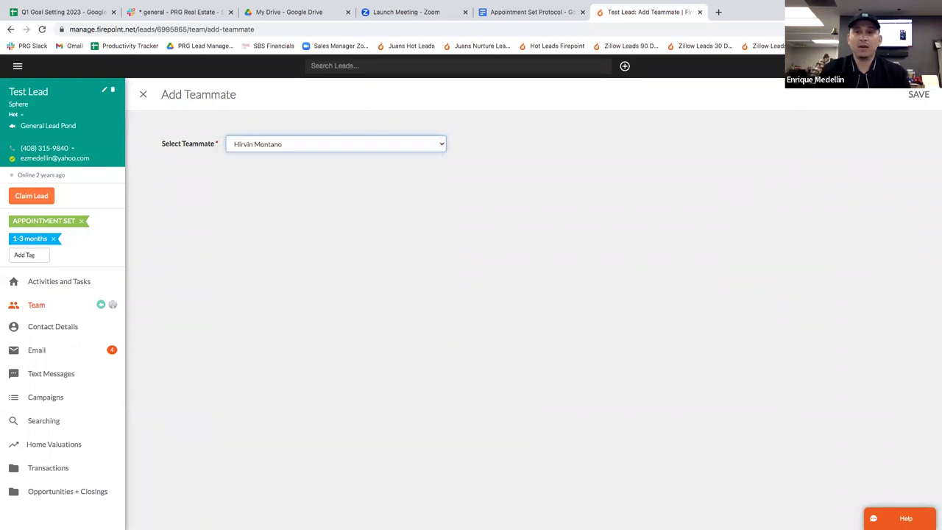
{"action": "left_click", "coordinate": [144, 95]}
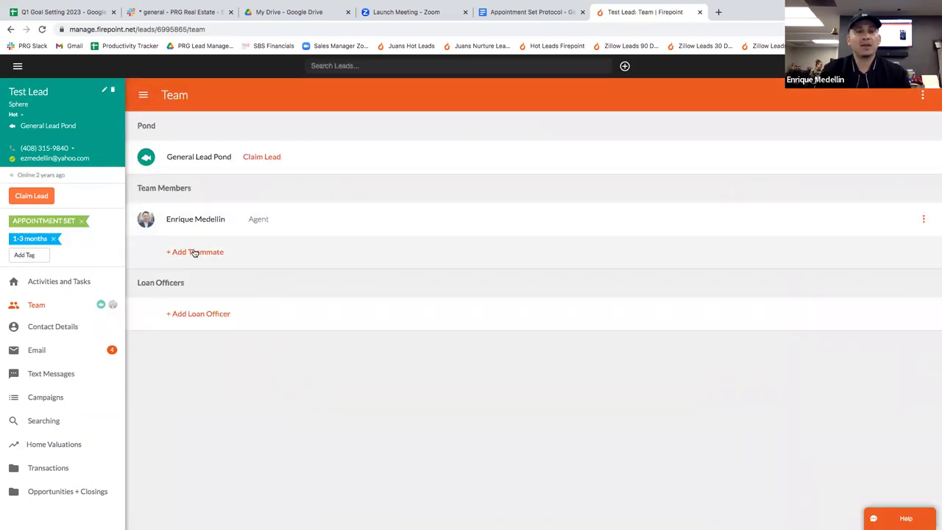
Step: Start adding a different agent as teammate, discard the form unsaved, and return to the lead's Activities and Tasks
{"action": "left_click", "coordinate": [196, 252]}
{"action": "left_click", "coordinate": [280, 144]}
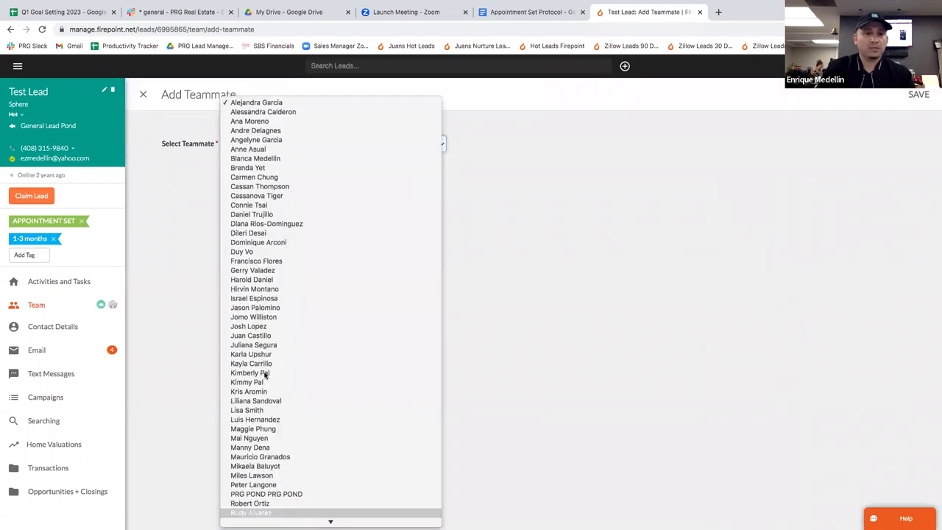
{"action": "scroll", "coordinate": [252, 491], "scroll_direction": "down", "scroll_amount": 3}
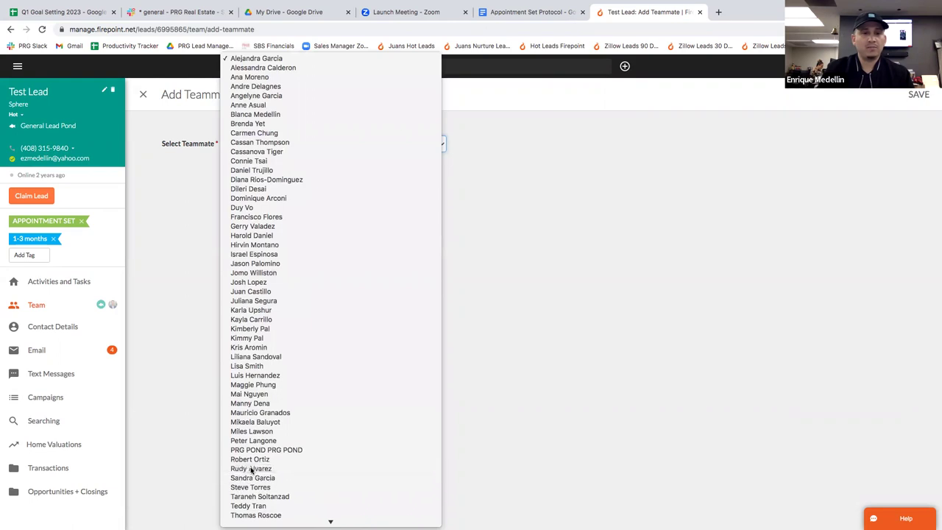
{"action": "left_click", "coordinate": [251, 468]}
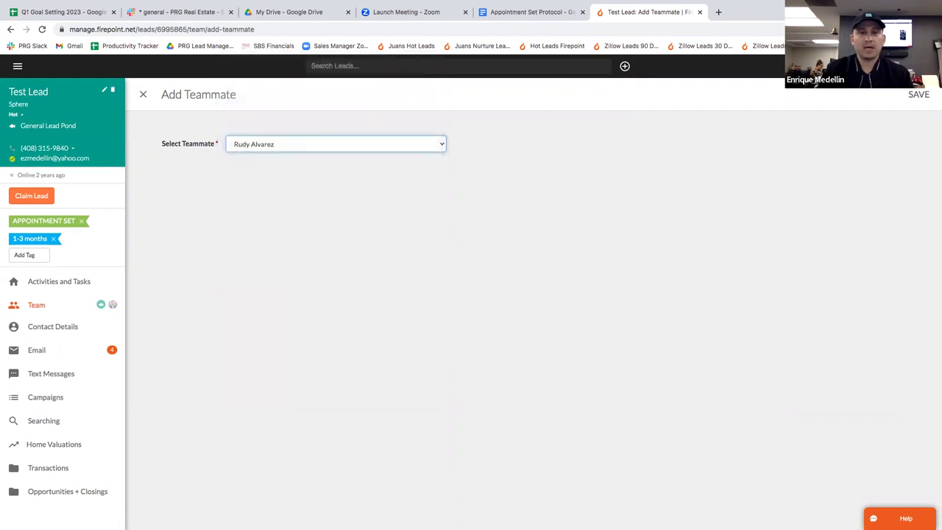
{"action": "left_click", "coordinate": [143, 94]}
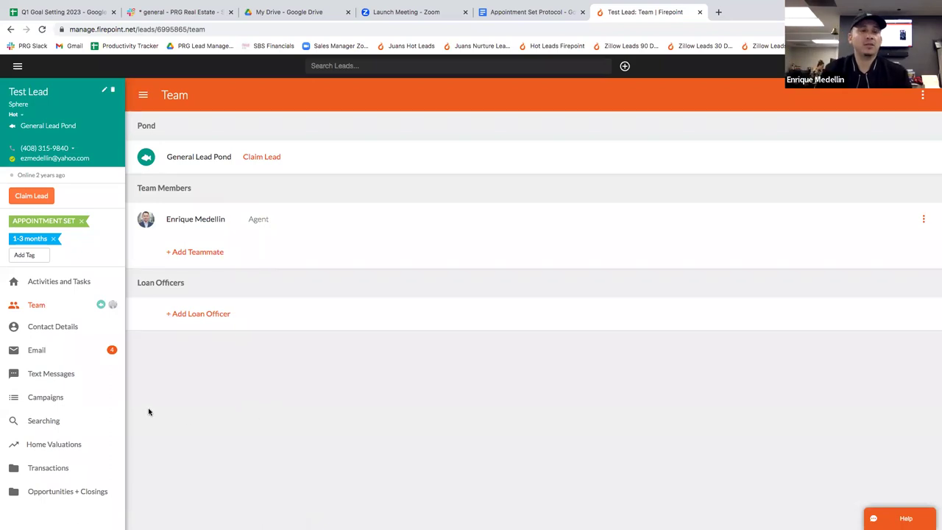
{"action": "left_click", "coordinate": [79, 287]}
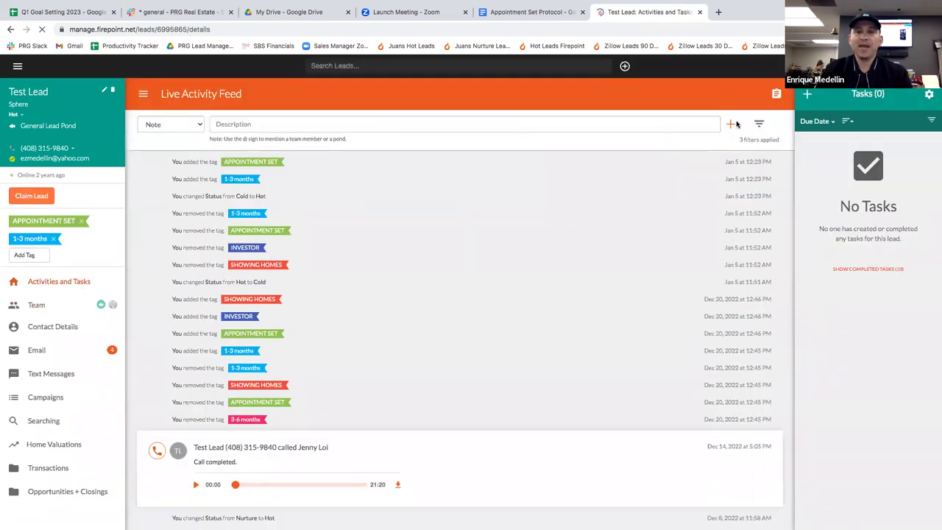
Step: Compose a new email for the lead from the office template "Appointment Set Canned Response"
{"action": "left_click", "coordinate": [42, 353]}
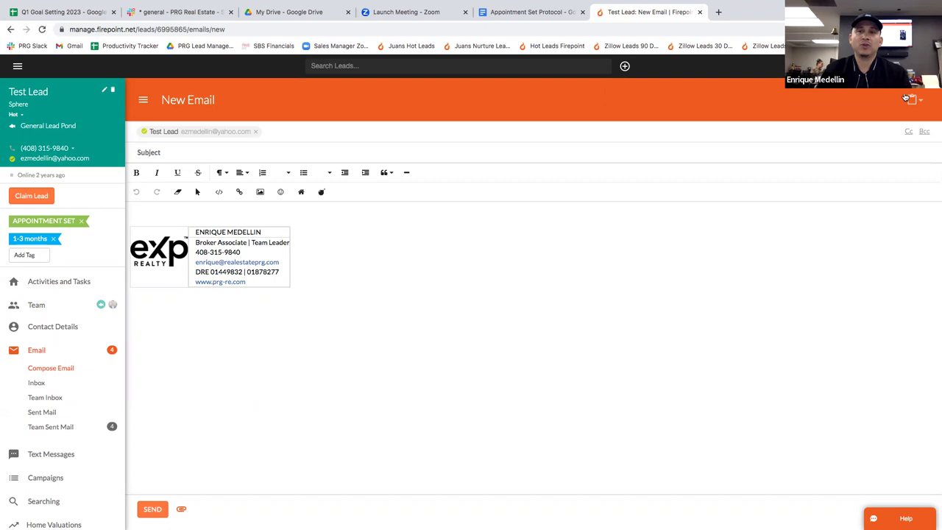
{"action": "left_click", "coordinate": [913, 102]}
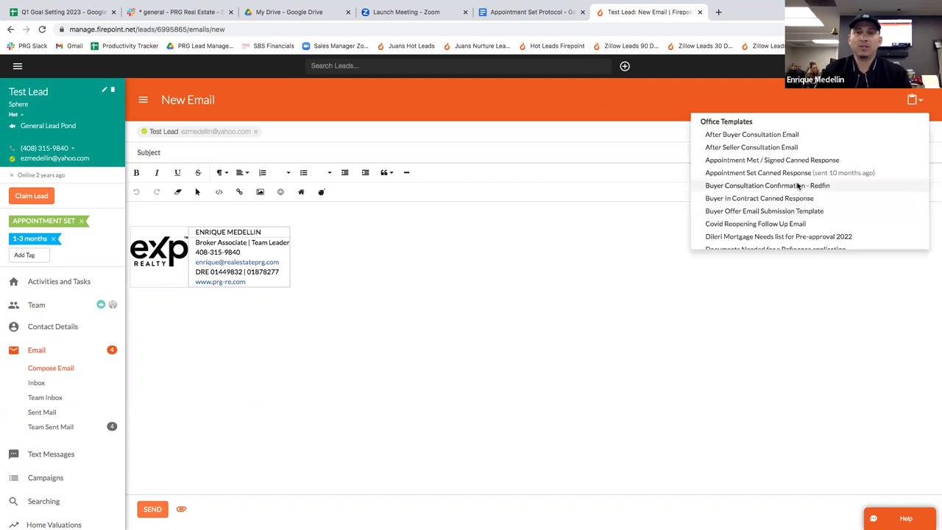
{"action": "scroll", "coordinate": [799, 185], "scroll_direction": "down", "scroll_amount": 5}
{"action": "scroll", "coordinate": [799, 186], "scroll_direction": "up", "scroll_amount": 5}
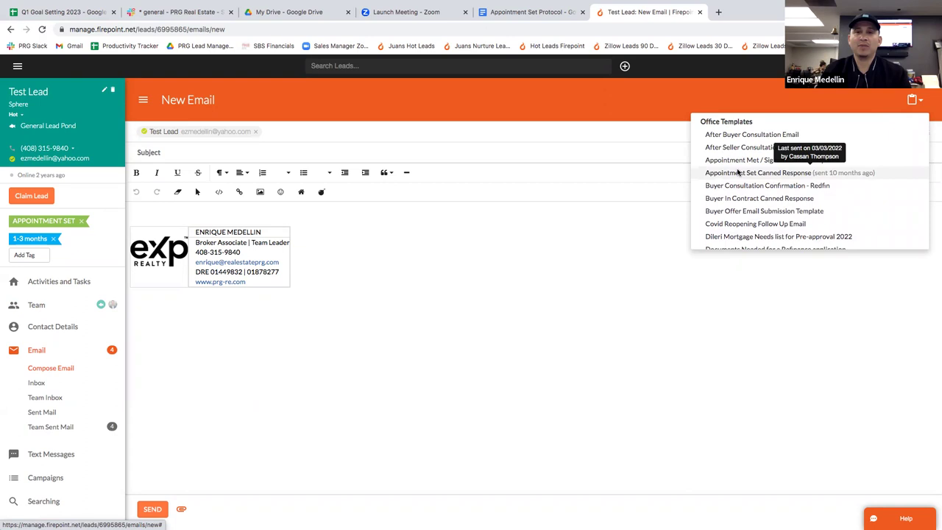
{"action": "left_click", "coordinate": [728, 174]}
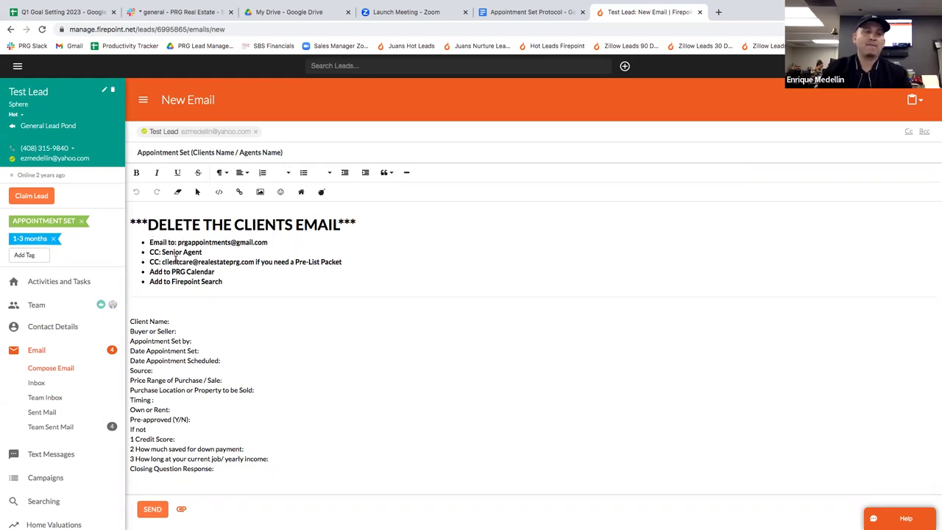
Step: Remove the client from the email's recipients, as the template's "DELETE THE CLIENTS EMAIL" heading instructs
{"action": "scroll", "coordinate": [245, 292], "scroll_direction": "up", "scroll_amount": 1}
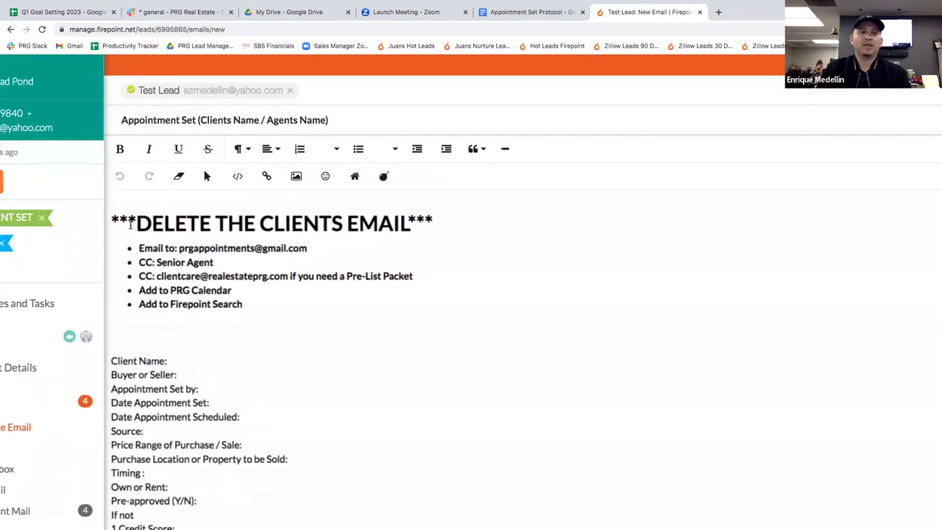
{"action": "left_click_drag", "start_coordinate": [111, 228], "coordinate": [443, 239]}
{"action": "left_click", "coordinate": [442, 239]}
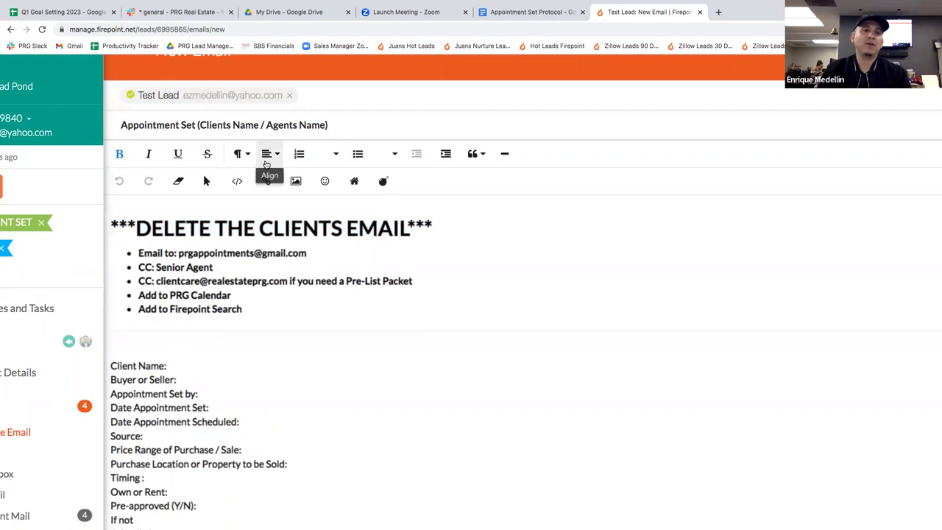
{"action": "scroll", "coordinate": [266, 164], "scroll_direction": "down", "scroll_amount": 3}
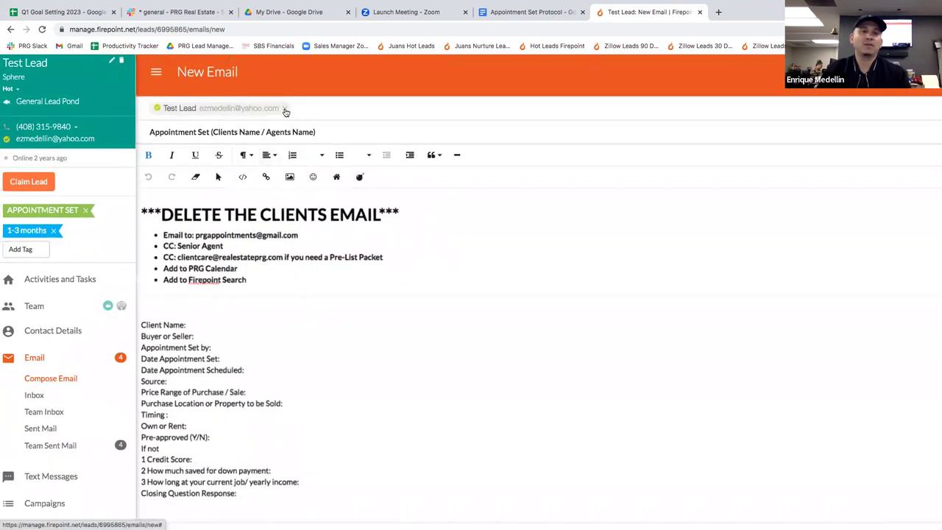
{"action": "left_click", "coordinate": [286, 110]}
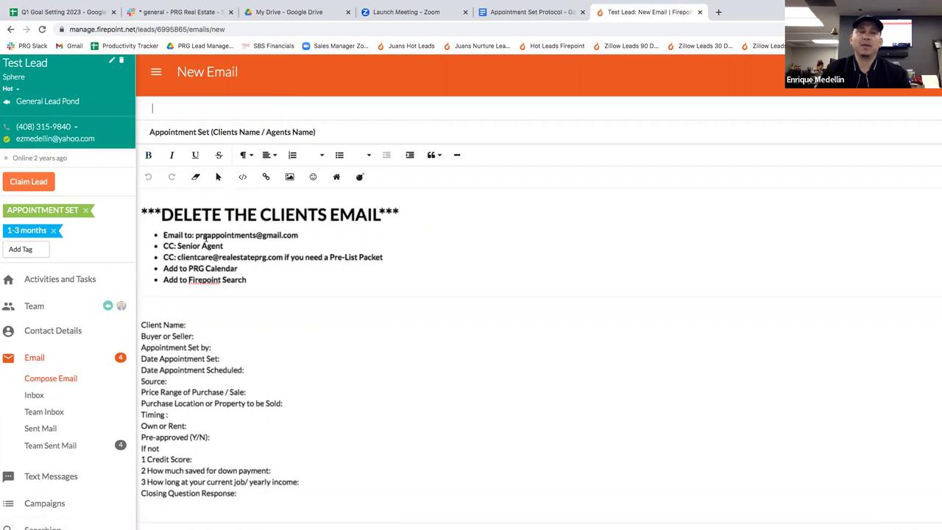
Step: Copy the appointments email address from the template's "Email to:" line and add it as the email's recipient
{"action": "double_click", "coordinate": [339, 234]}
{"action": "key", "text": "ctrl+c"}
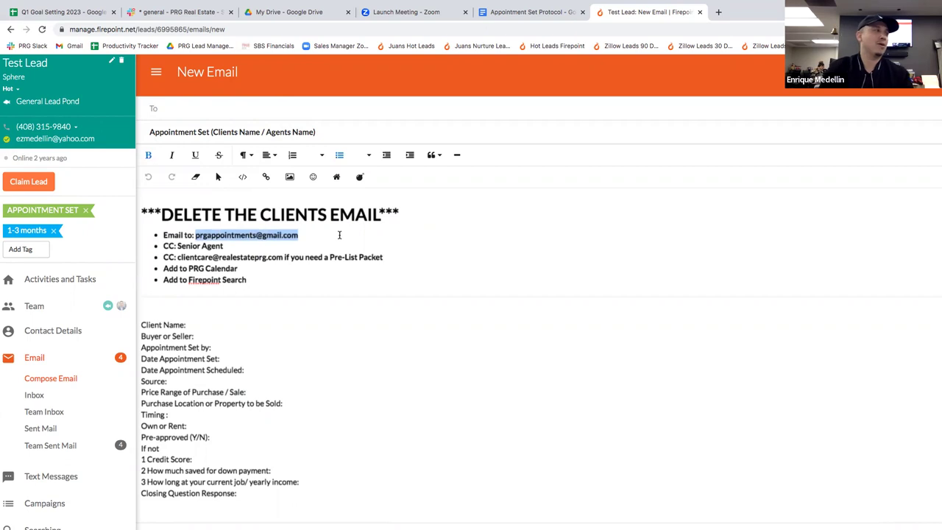
{"action": "left_click", "coordinate": [178, 110]}
{"action": "key", "text": "ctrl+v"}
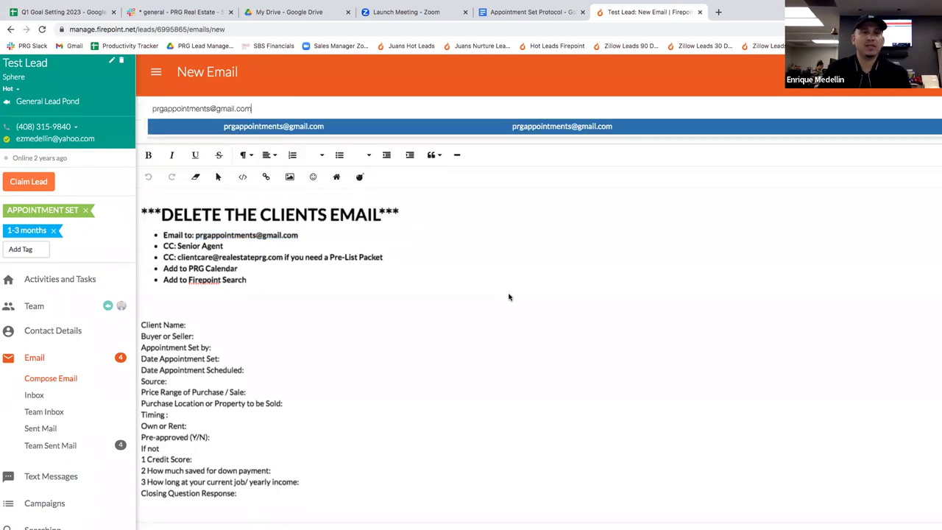
{"action": "left_click", "coordinate": [221, 128]}
{"action": "left_click", "coordinate": [211, 116]}
{"action": "key", "text": "ctrl+v"}
{"action": "left_click", "coordinate": [273, 126]}
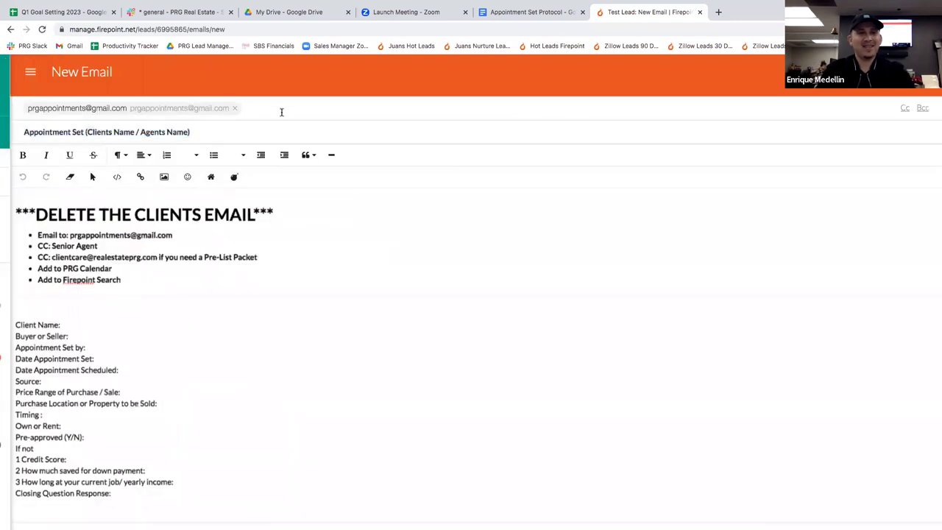
Step: Add two team members from the suggested contacts as further recipients of the Appointment Set email
{"action": "left_click", "coordinate": [282, 113]}
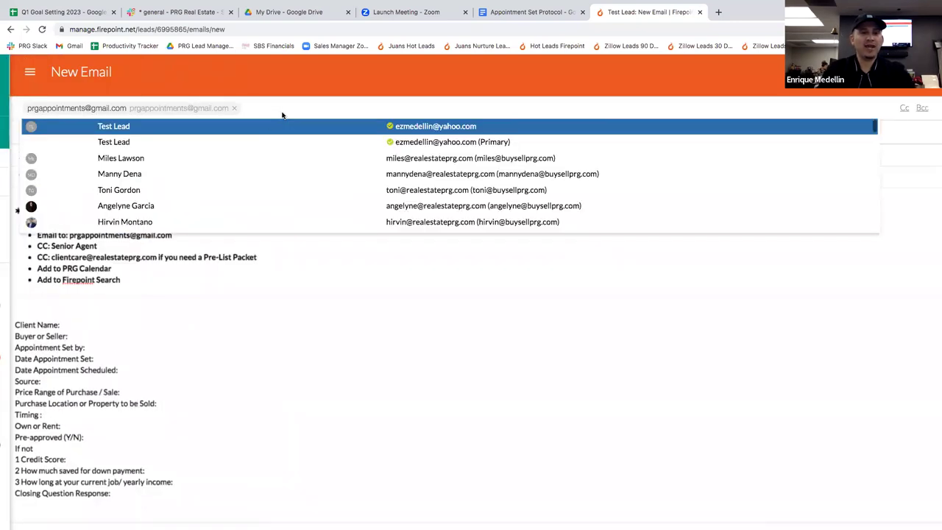
{"action": "left_click", "coordinate": [138, 222]}
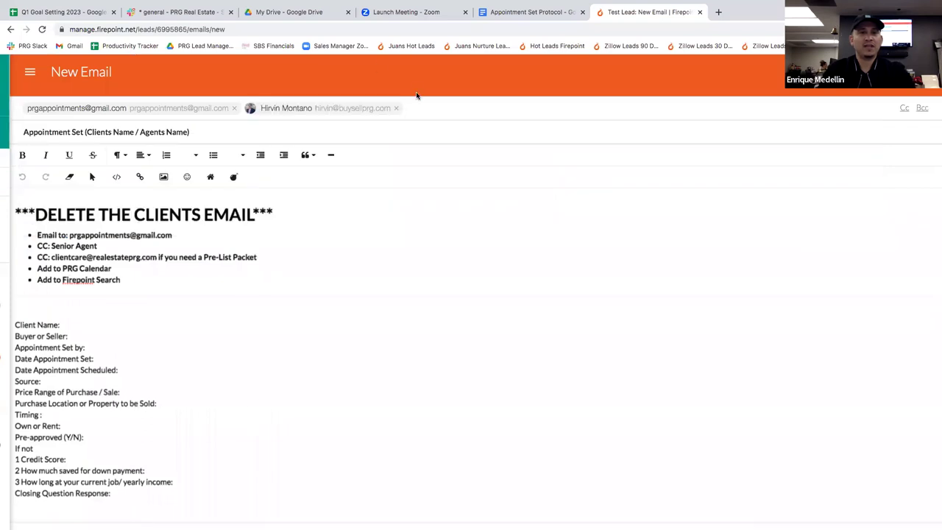
{"action": "type", "text": "rudy"}
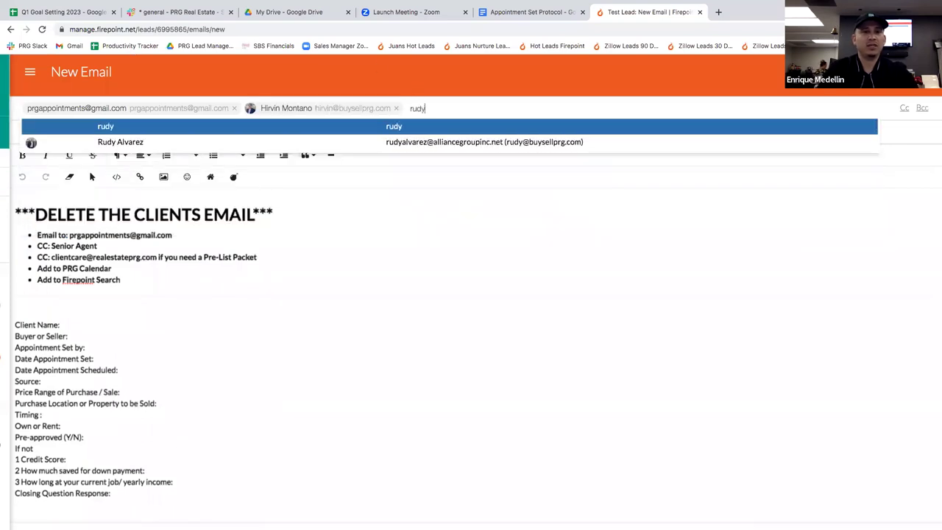
{"action": "left_click", "coordinate": [354, 139]}
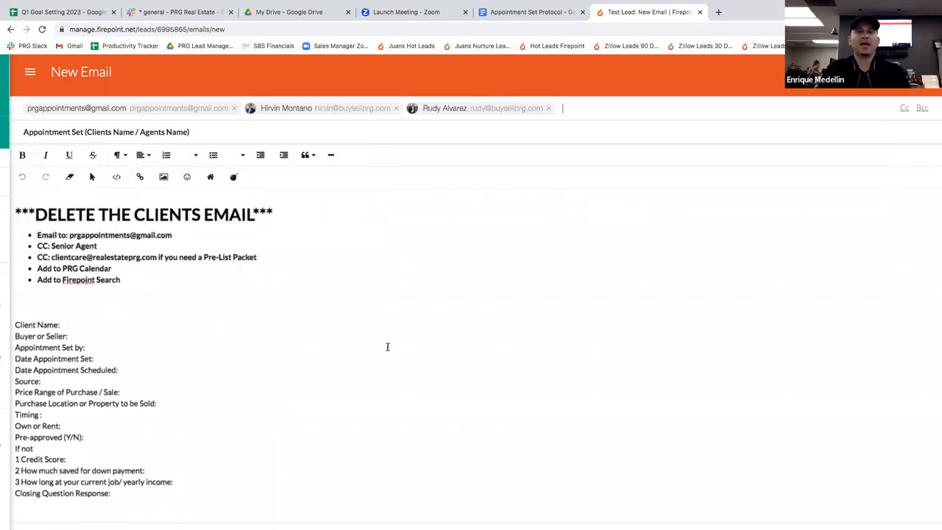
Step: Review the Appointment Set email body, from the client name field to the closing question response and signature
{"action": "scroll", "coordinate": [237, 385], "scroll_direction": "down", "scroll_amount": 3}
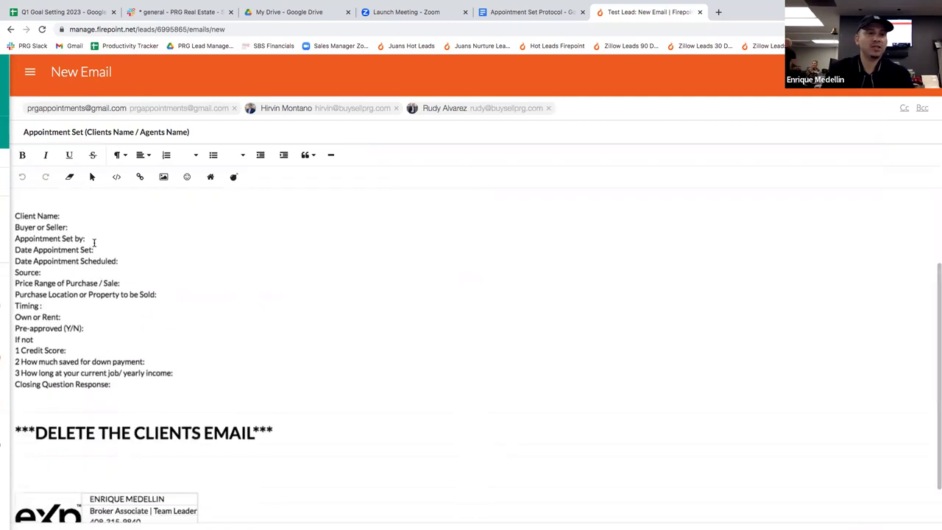
{"action": "left_click", "coordinate": [138, 215]}
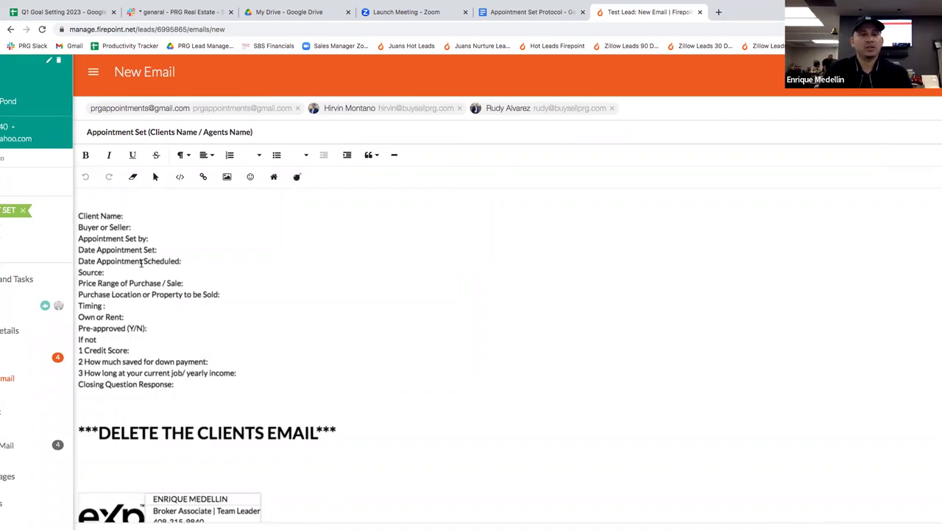
{"action": "scroll", "coordinate": [181, 363], "scroll_direction": "down", "scroll_amount": 1}
{"action": "scroll", "coordinate": [182, 363], "scroll_direction": "up", "scroll_amount": 1}
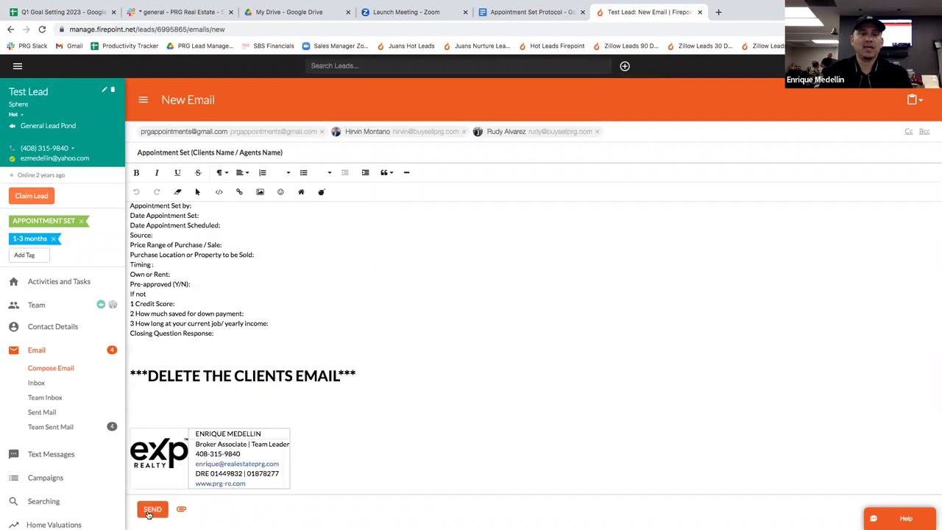
{"action": "scroll", "coordinate": [428, 317], "scroll_direction": "up", "scroll_amount": 4}
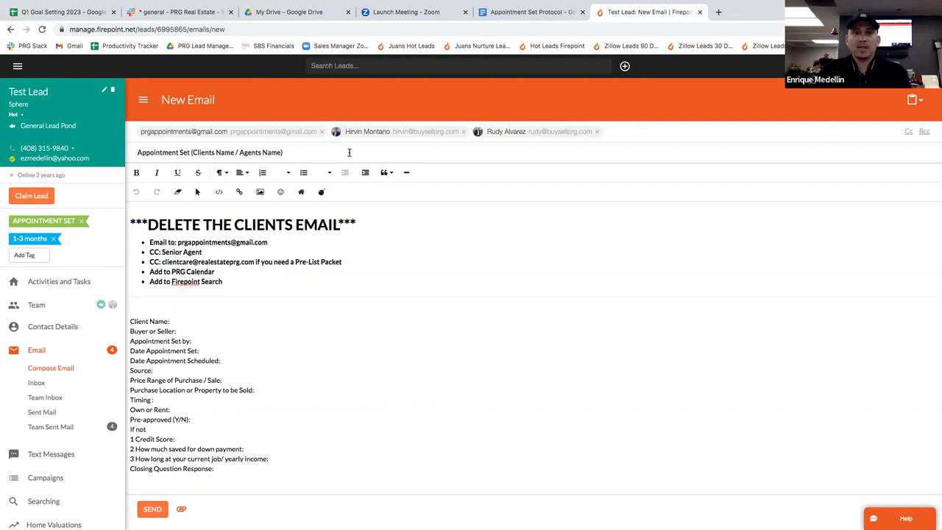
Step: Remove all three recipients from the Appointment Set email
{"action": "left_click", "coordinate": [597, 132]}
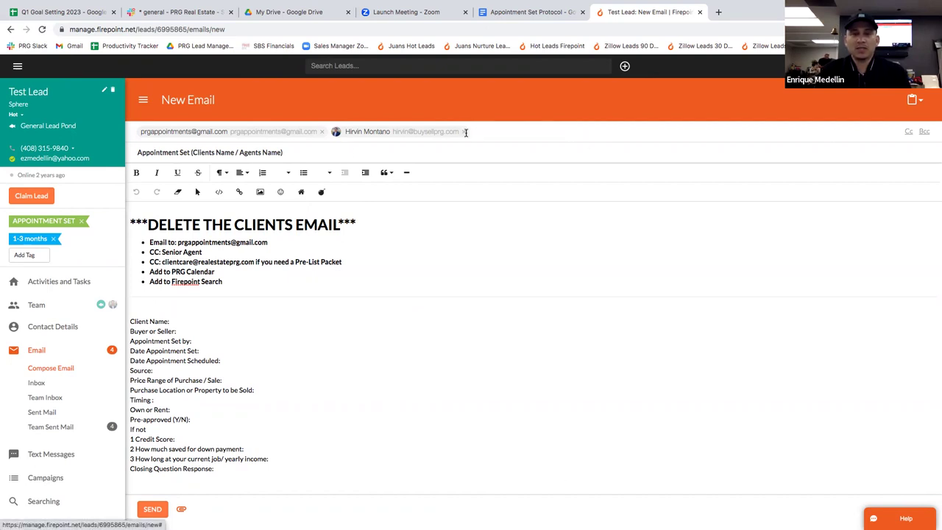
{"action": "left_click", "coordinate": [465, 132]}
{"action": "left_click", "coordinate": [321, 131]}
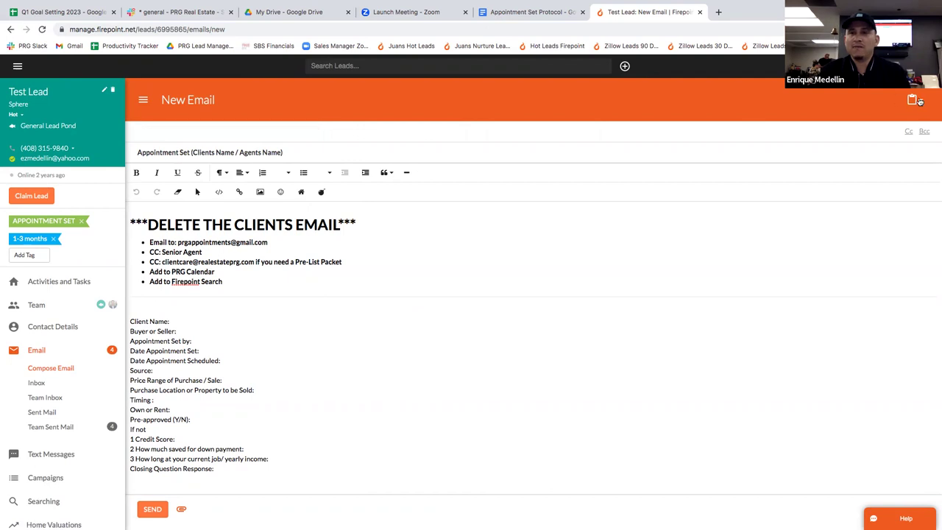
Step: Load the office template "New Buyer Consultation Confirmation Email" into the new email
{"action": "left_click", "coordinate": [914, 102]}
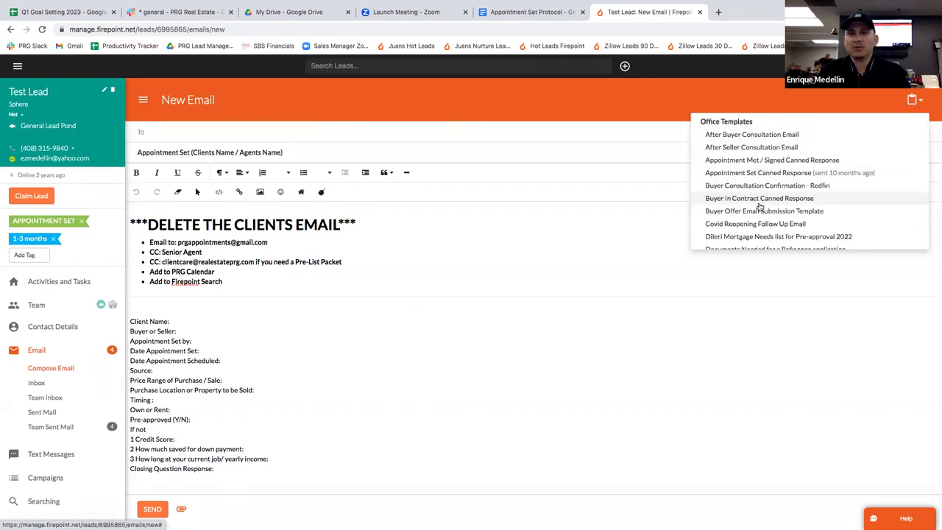
{"action": "scroll", "coordinate": [754, 224], "scroll_direction": "down", "scroll_amount": 1}
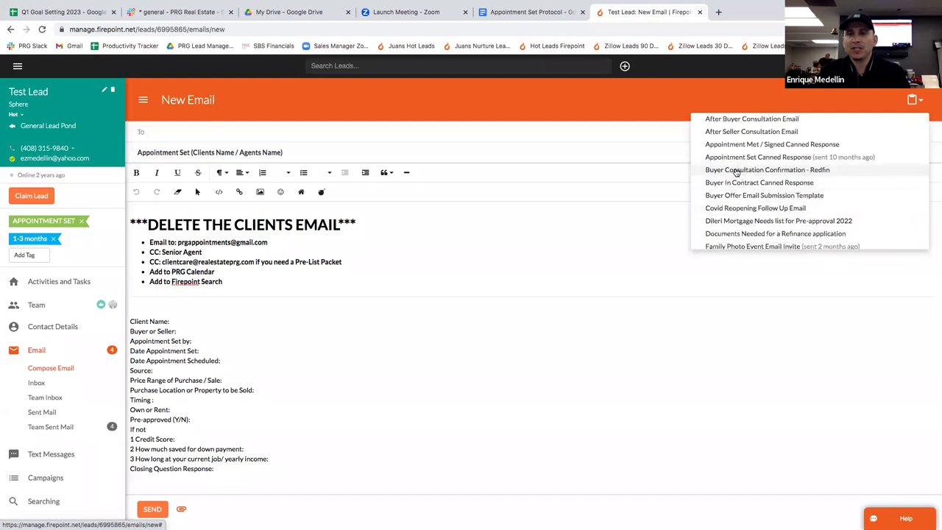
{"action": "scroll", "coordinate": [772, 182], "scroll_direction": "up", "scroll_amount": 1}
{"action": "scroll", "coordinate": [748, 220], "scroll_direction": "down", "scroll_amount": 5}
{"action": "scroll", "coordinate": [749, 221], "scroll_direction": "down", "scroll_amount": 4}
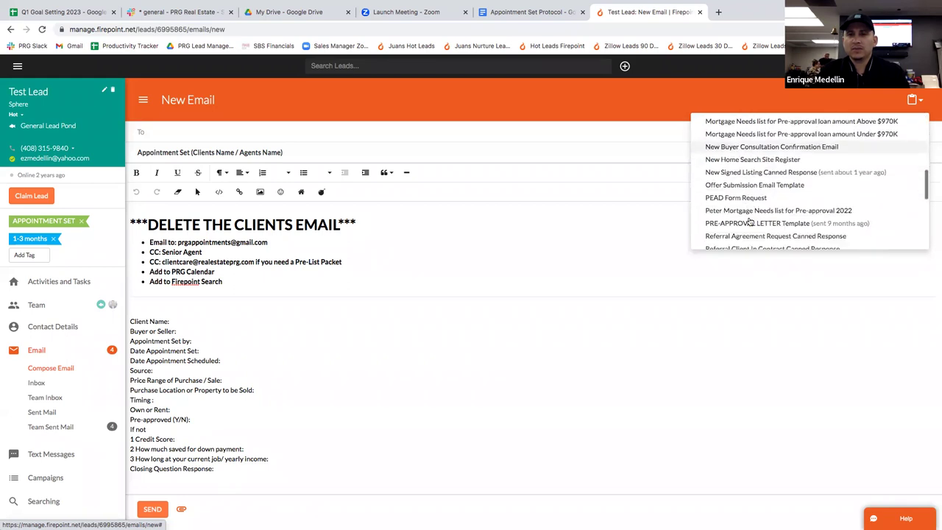
{"action": "left_click", "coordinate": [785, 147]}
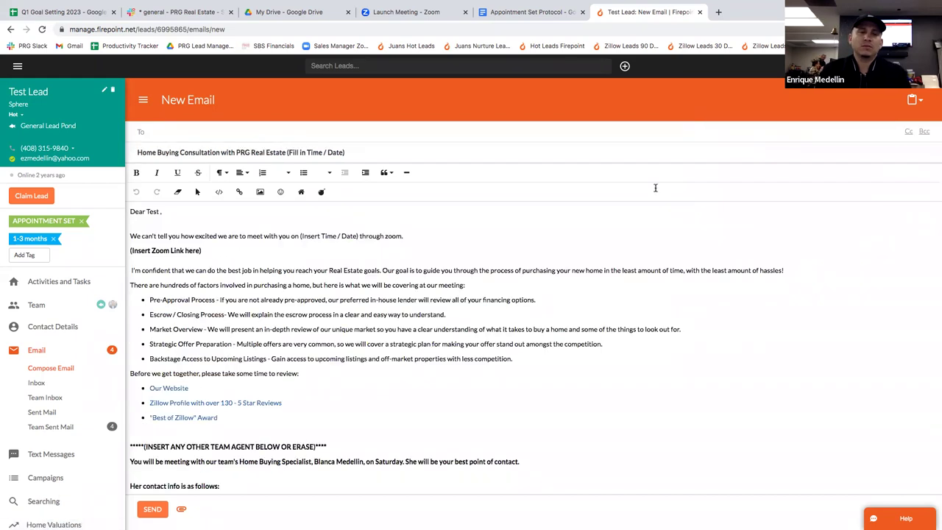
Step: Examine the confirmation email's Zoom link placeholder, meeting topics, review links, team agent section and closing
{"action": "scroll", "coordinate": [439, 310], "scroll_direction": "down", "scroll_amount": 3}
{"action": "scroll", "coordinate": [439, 310], "scroll_direction": "up", "scroll_amount": 3}
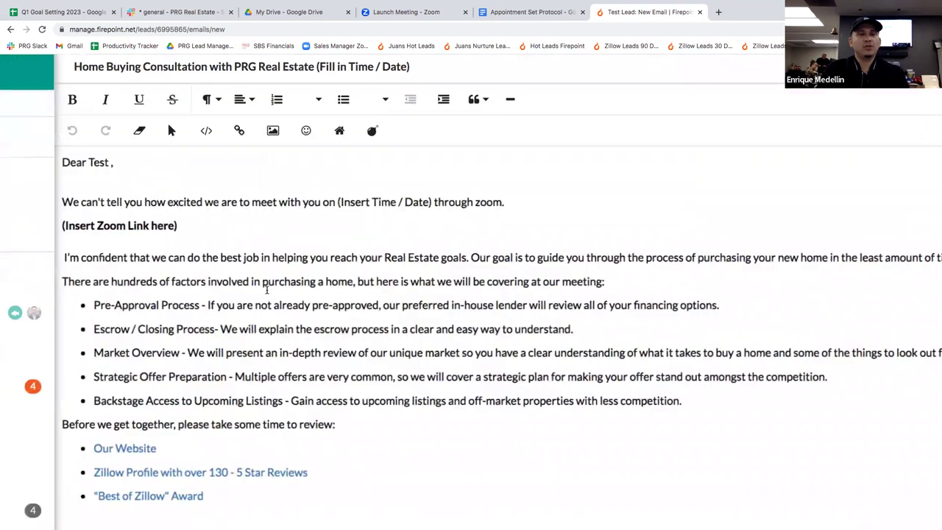
{"action": "triple_click", "coordinate": [147, 226]}
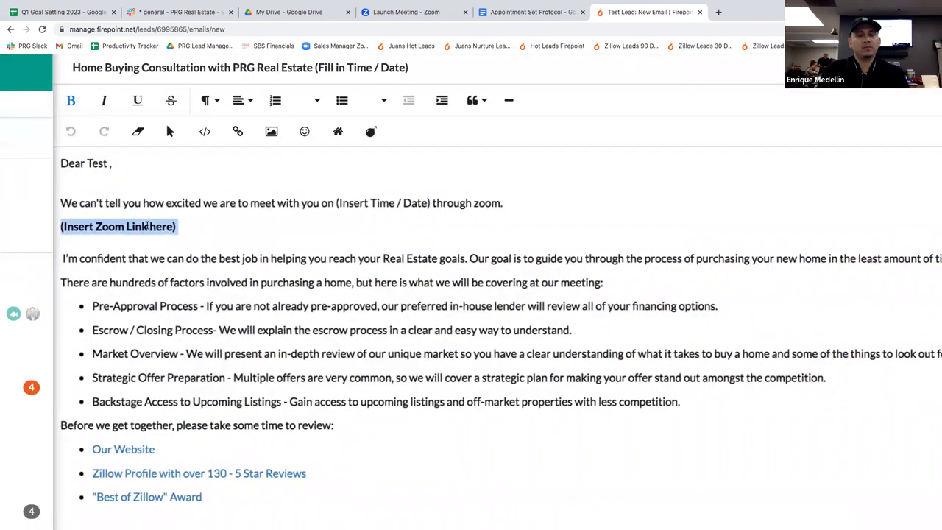
{"action": "scroll", "coordinate": [350, 294], "scroll_direction": "down", "scroll_amount": 3}
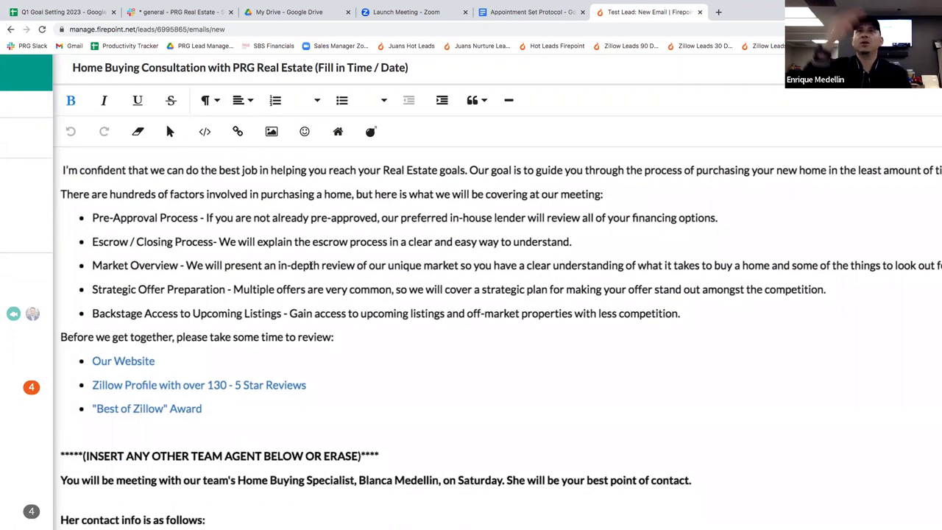
{"action": "scroll", "coordinate": [161, 349], "scroll_direction": "down", "scroll_amount": 2}
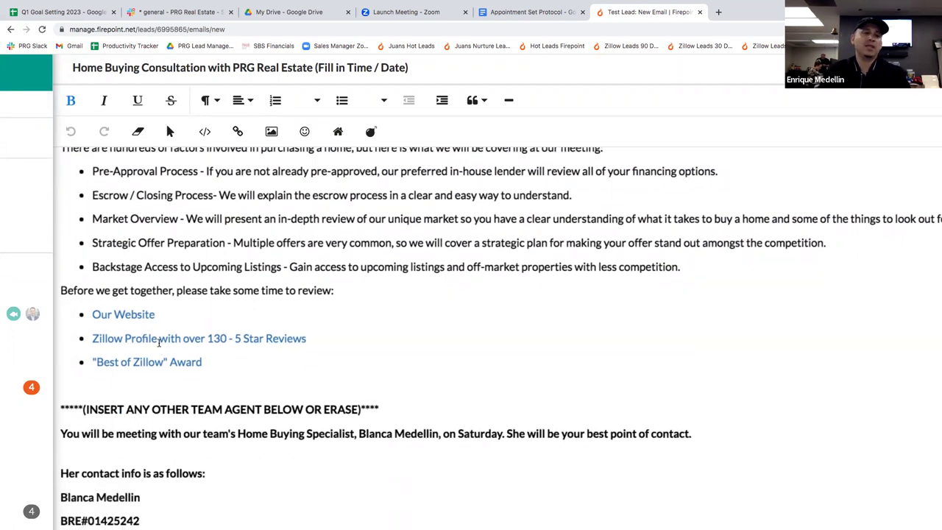
{"action": "scroll", "coordinate": [158, 342], "scroll_direction": "down", "scroll_amount": 1}
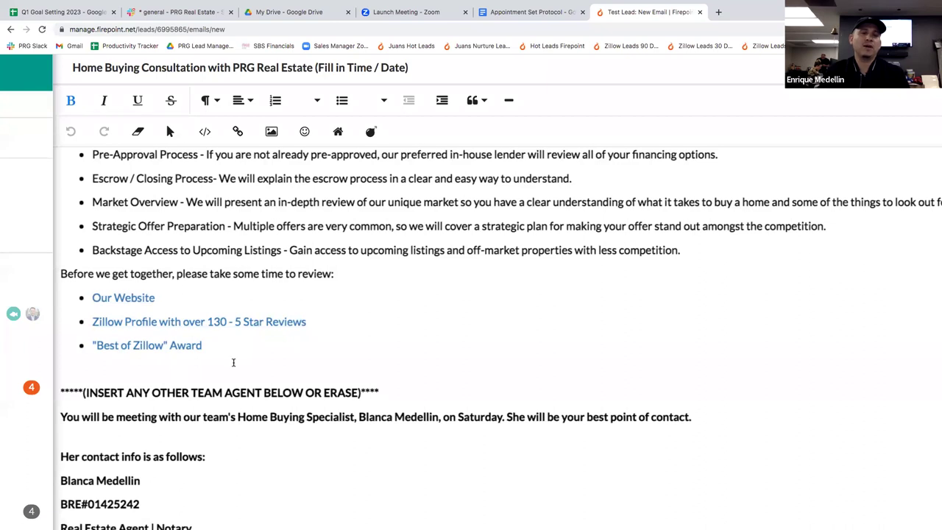
{"action": "scroll", "coordinate": [233, 362], "scroll_direction": "down", "scroll_amount": 6}
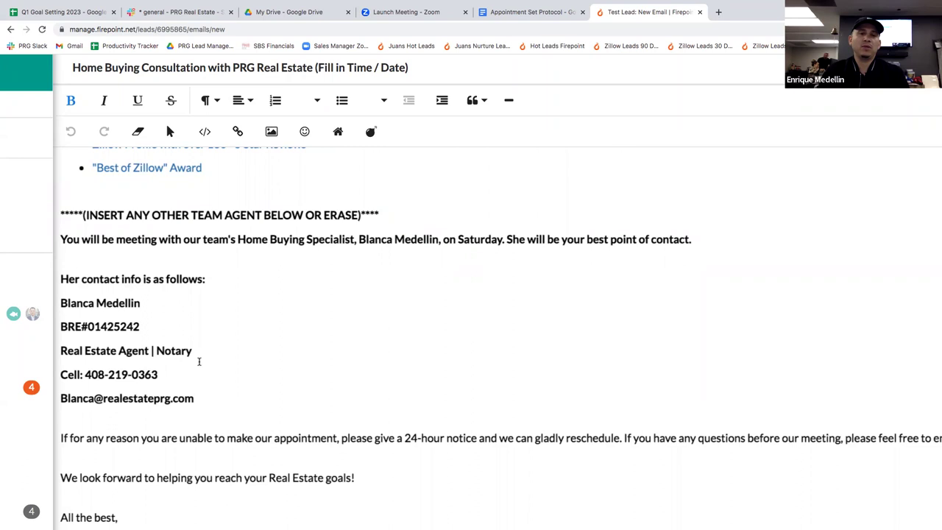
{"action": "scroll", "coordinate": [199, 361], "scroll_direction": "down", "scroll_amount": 2}
{"action": "key", "text": "ctrl+minus"}
{"action": "key", "text": "ctrl+minus"}
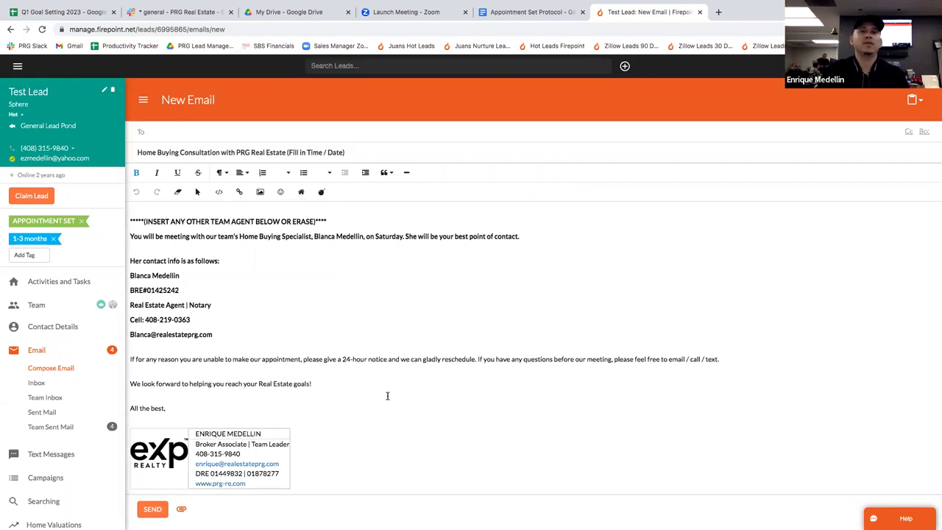
Step: Review the Appointment Set Protocol document in Google Docs, comparing its home search and evaluation step with the lead's sections in Firepoint
{"action": "left_click", "coordinate": [524, 13]}
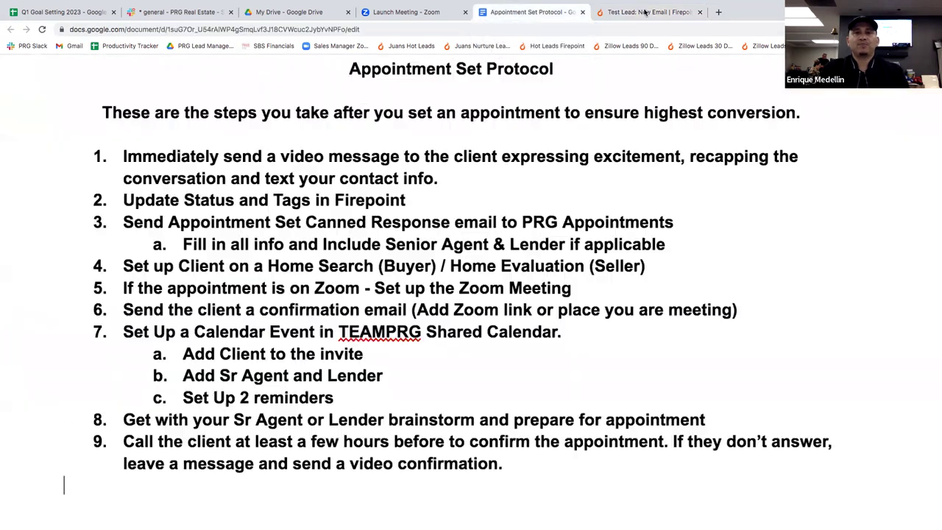
{"action": "left_click", "coordinate": [645, 13]}
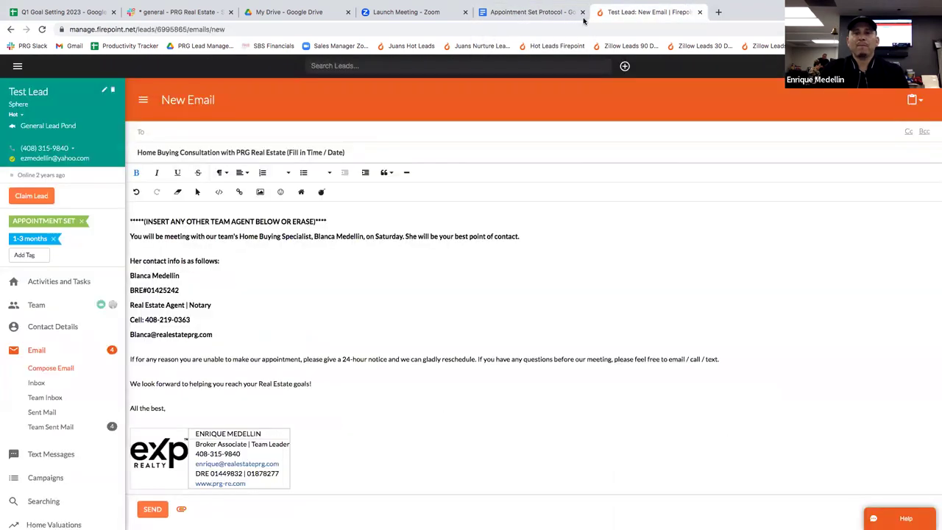
{"action": "left_click", "coordinate": [524, 12]}
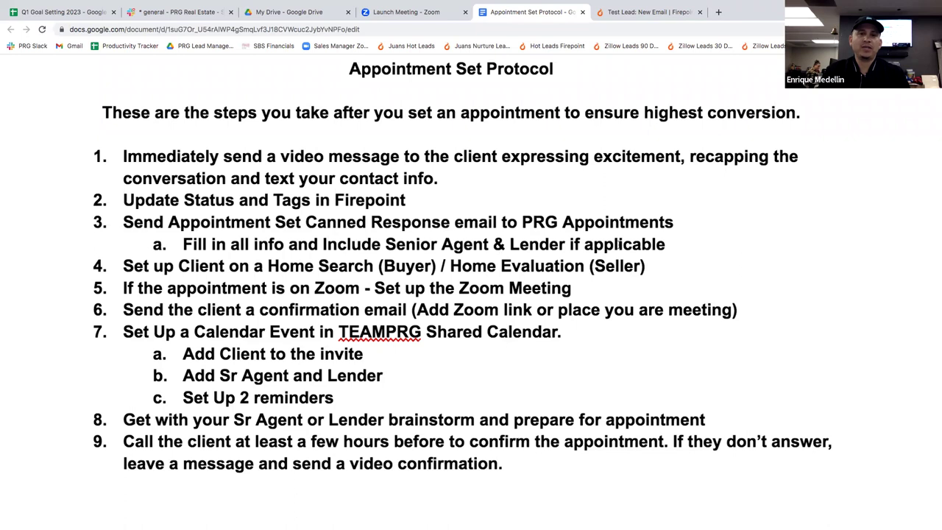
{"action": "scroll", "coordinate": [563, 347], "scroll_direction": "down", "scroll_amount": 1}
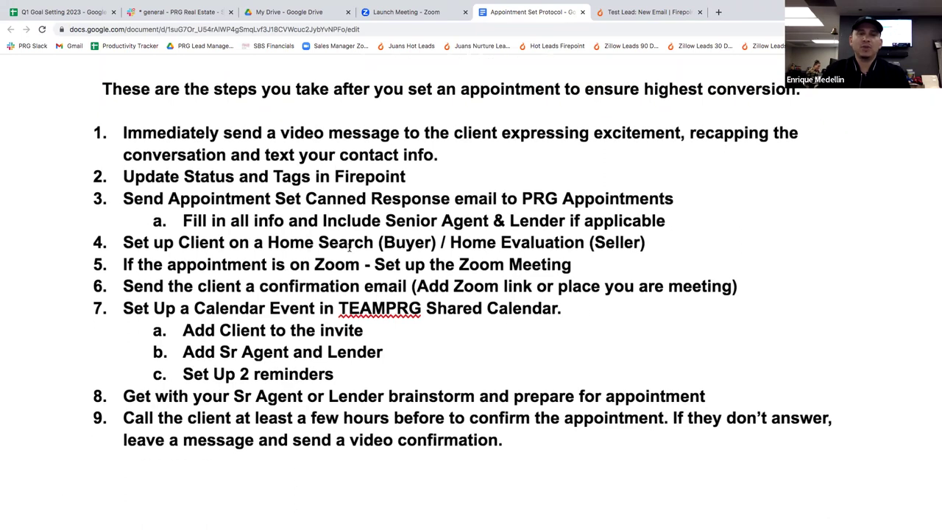
{"action": "left_click", "coordinate": [621, 12]}
{"action": "scroll", "coordinate": [40, 471], "scroll_direction": "down", "scroll_amount": 1}
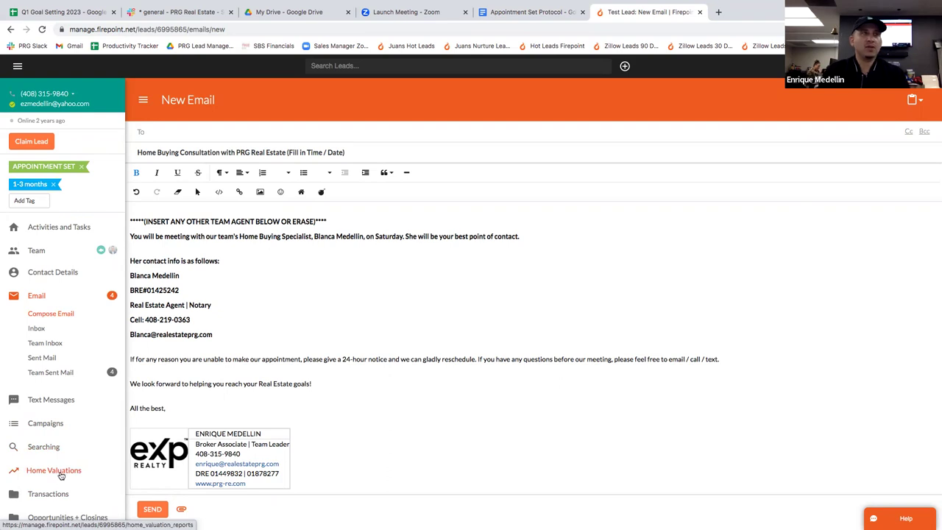
{"action": "scroll", "coordinate": [61, 473], "scroll_direction": "up", "scroll_amount": 5, "text": "ctrl"}
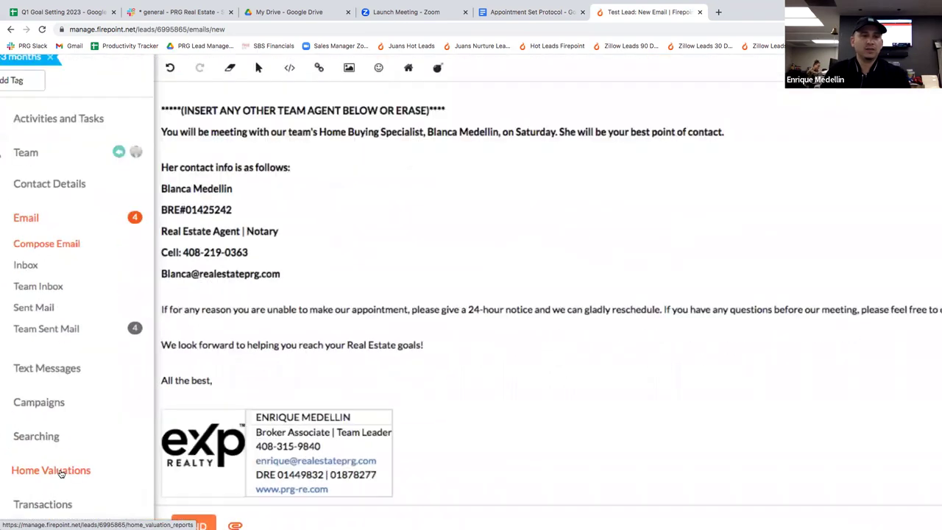
{"action": "left_click", "coordinate": [519, 35]}
{"action": "scroll", "coordinate": [366, 382], "scroll_direction": "down", "scroll_amount": 3}
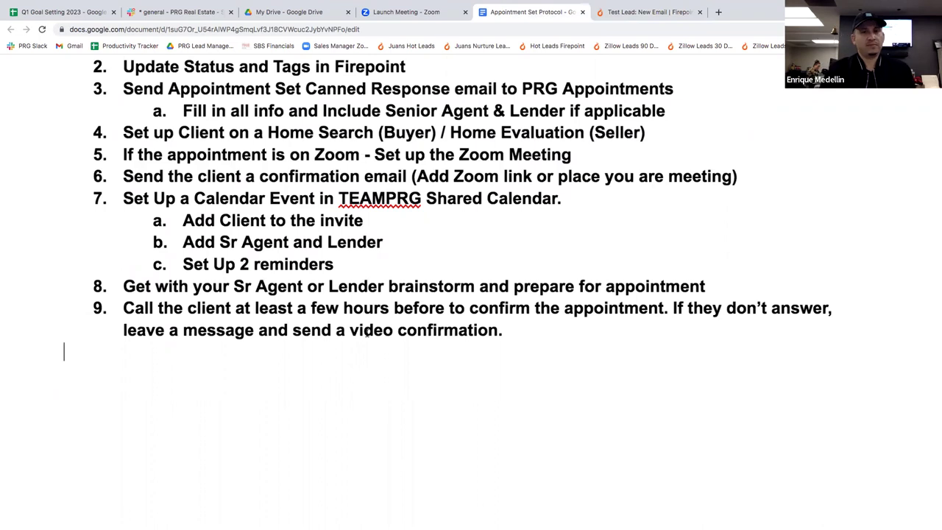
{"action": "scroll", "coordinate": [367, 335], "scroll_direction": "up", "scroll_amount": 5}
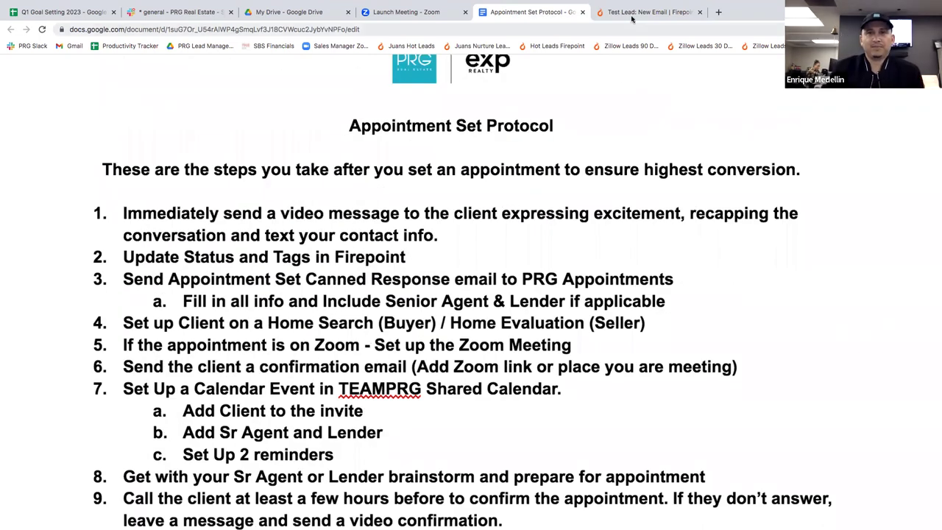
Step: Return to the test lead in Firepoint and open its Team page
{"action": "left_click", "coordinate": [631, 13]}
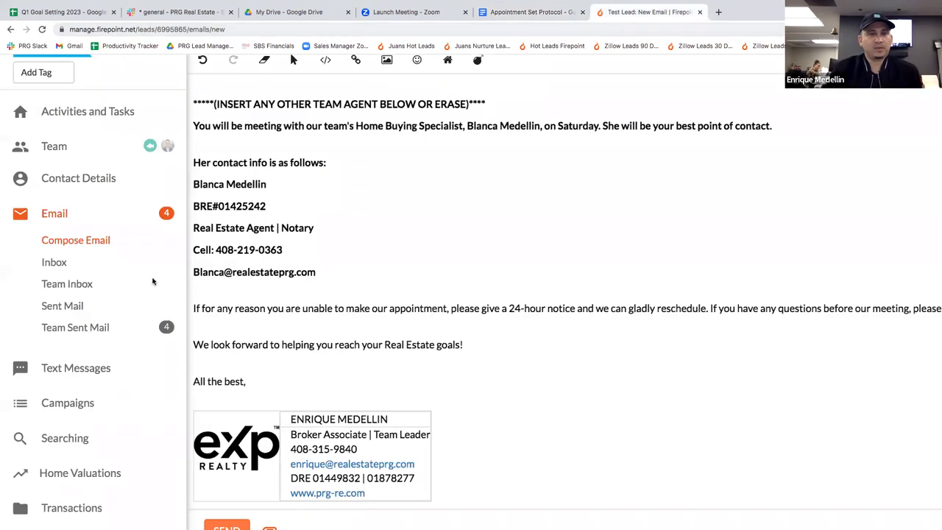
{"action": "scroll", "coordinate": [152, 281], "scroll_direction": "up", "scroll_amount": 4}
{"action": "key", "text": "ctrl+minus"}
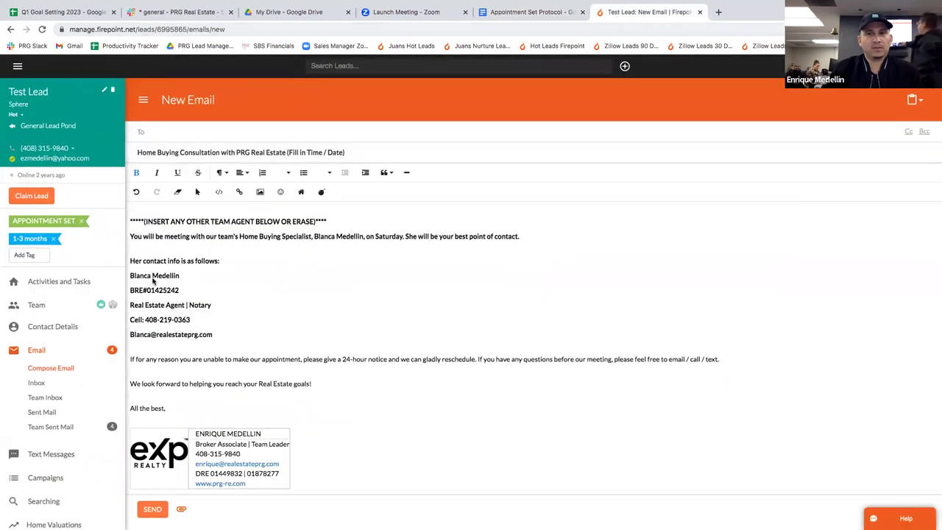
{"action": "left_click", "coordinate": [102, 306]}
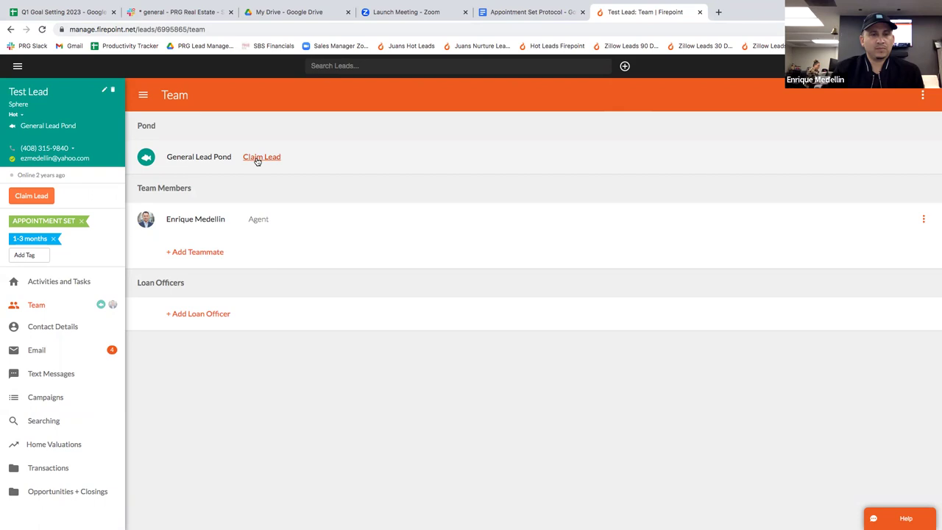
Step: Claim the test lead from the General Lead Pond, entering a reason for claiming it
{"action": "left_click", "coordinate": [258, 158]}
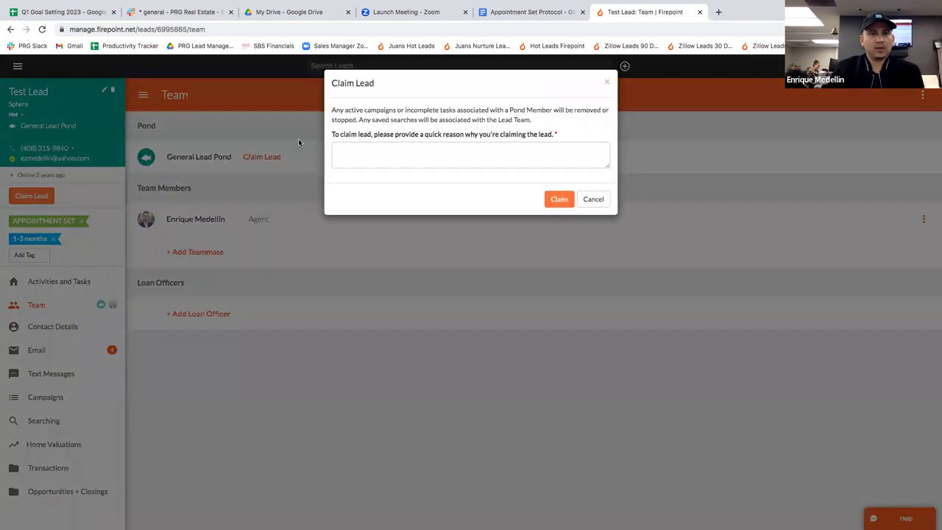
{"action": "left_click", "coordinate": [559, 200]}
{"action": "left_click", "coordinate": [354, 162]}
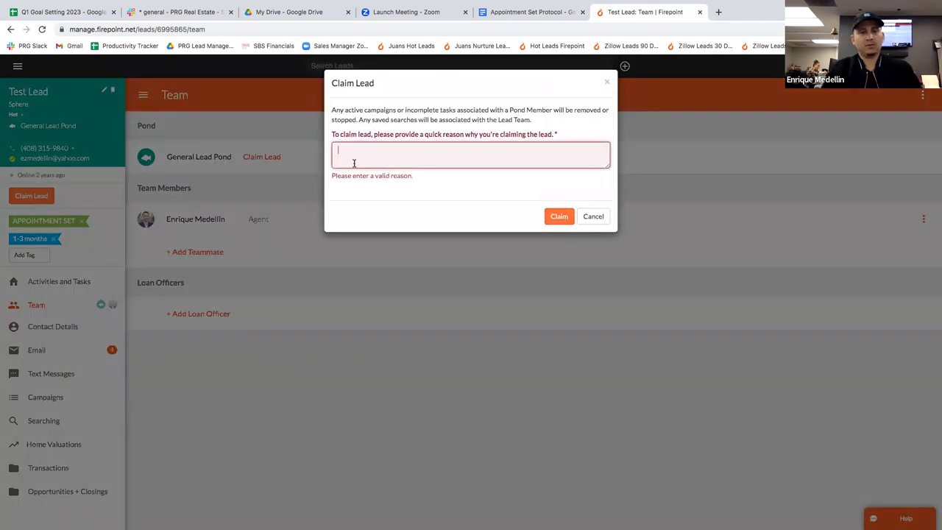
{"action": "left_click", "coordinate": [559, 216]}
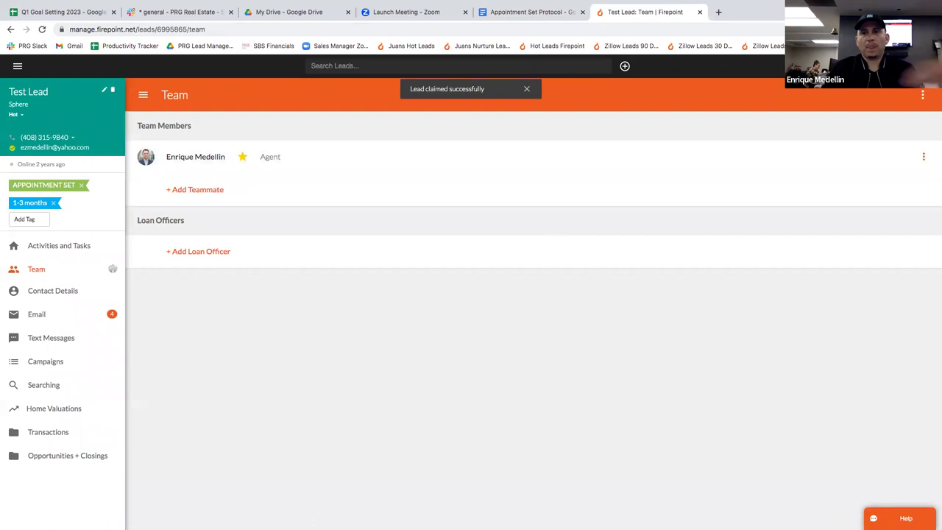
{"action": "left_click", "coordinate": [889, 112]}
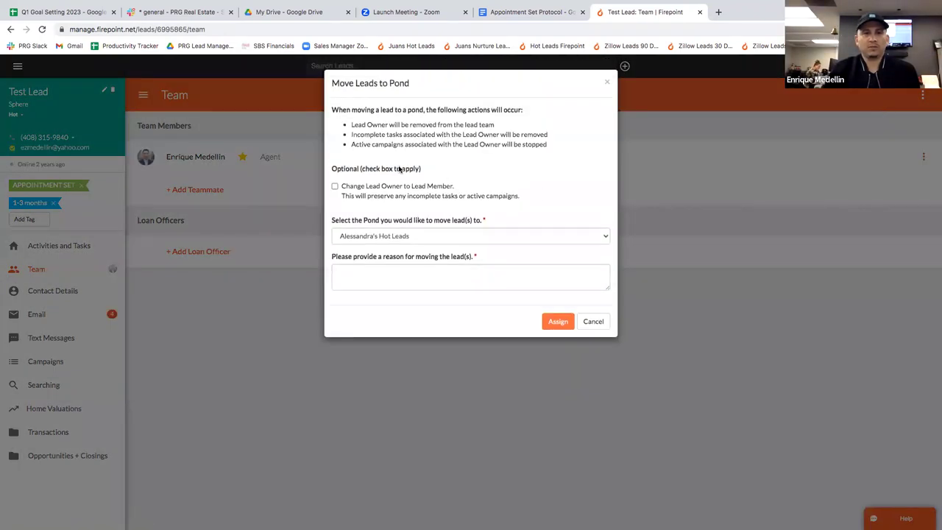
{"action": "left_click", "coordinate": [412, 235]}
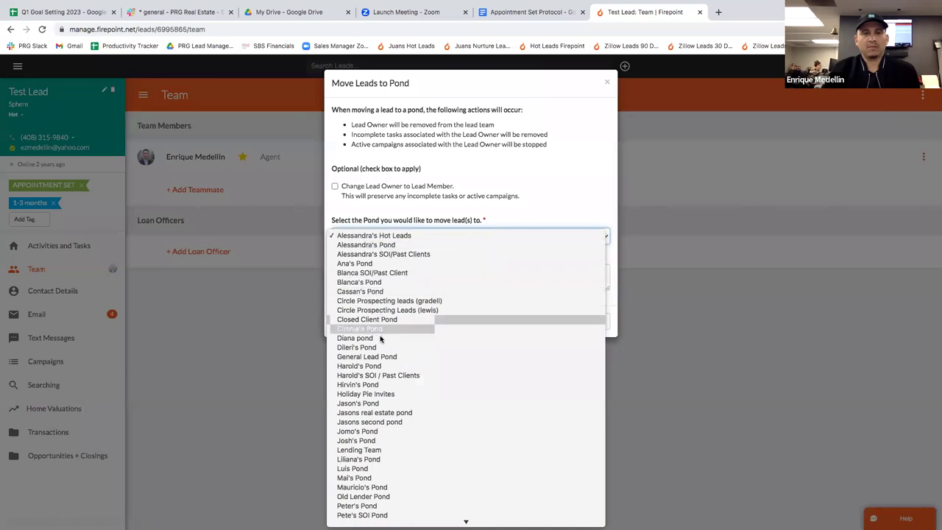
{"action": "scroll", "coordinate": [379, 339], "scroll_direction": "down", "scroll_amount": 3}
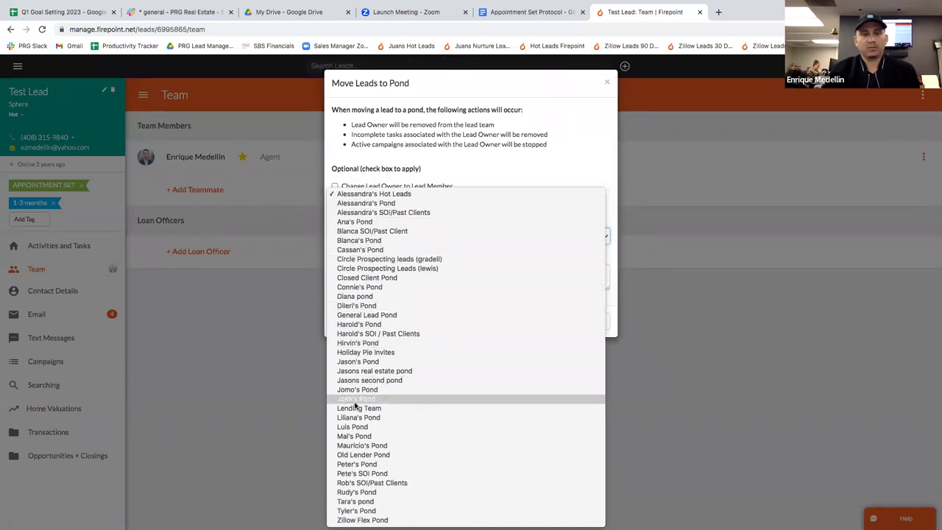
{"action": "left_click", "coordinate": [360, 315]}
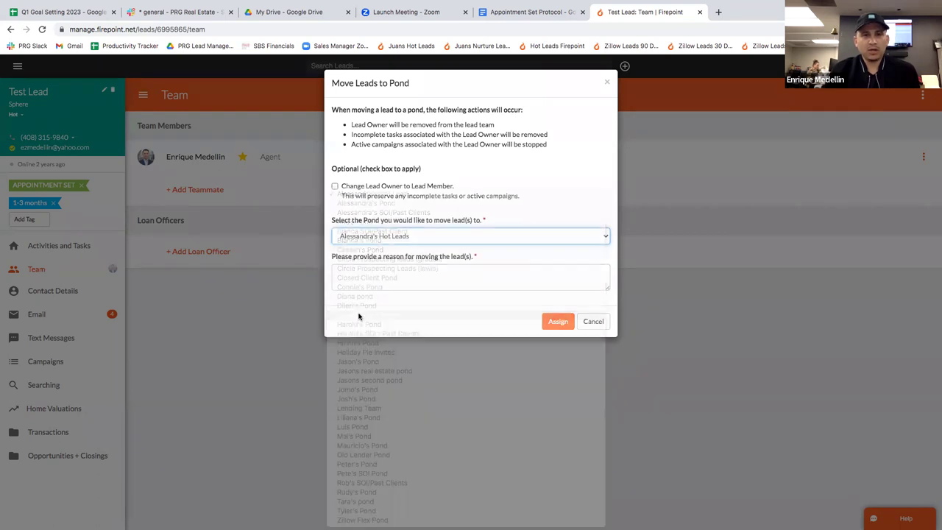
{"action": "left_click", "coordinate": [375, 275]}
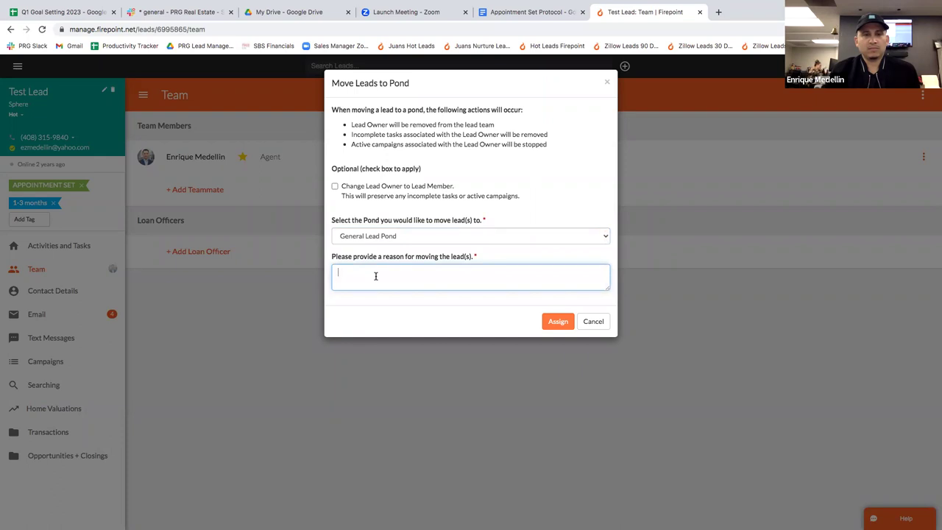
{"action": "left_click", "coordinate": [413, 236]}
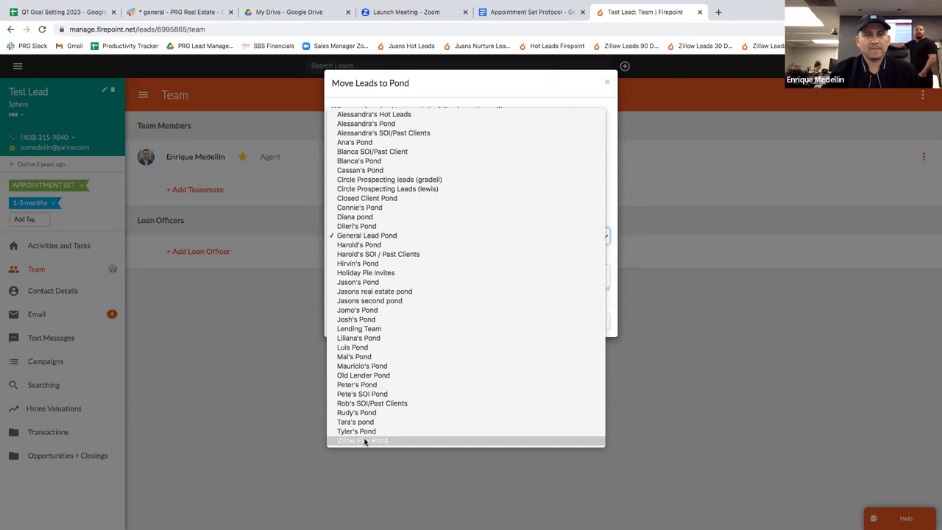
{"action": "left_click", "coordinate": [350, 236]}
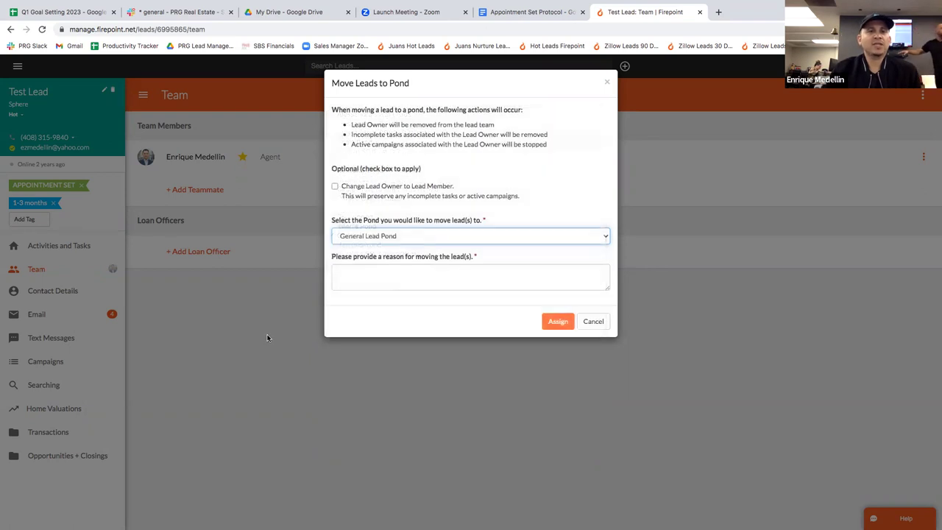
{"action": "left_click", "coordinate": [368, 236]}
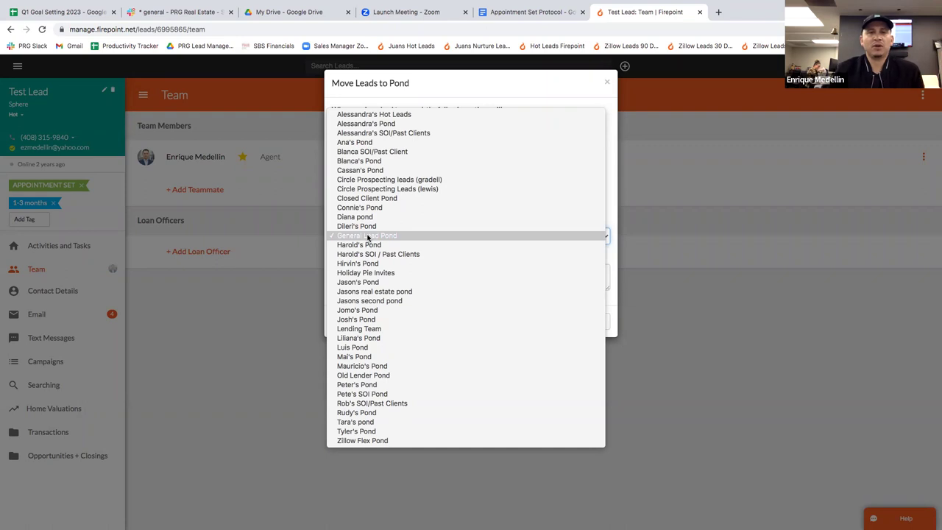
{"action": "left_click", "coordinate": [368, 236]}
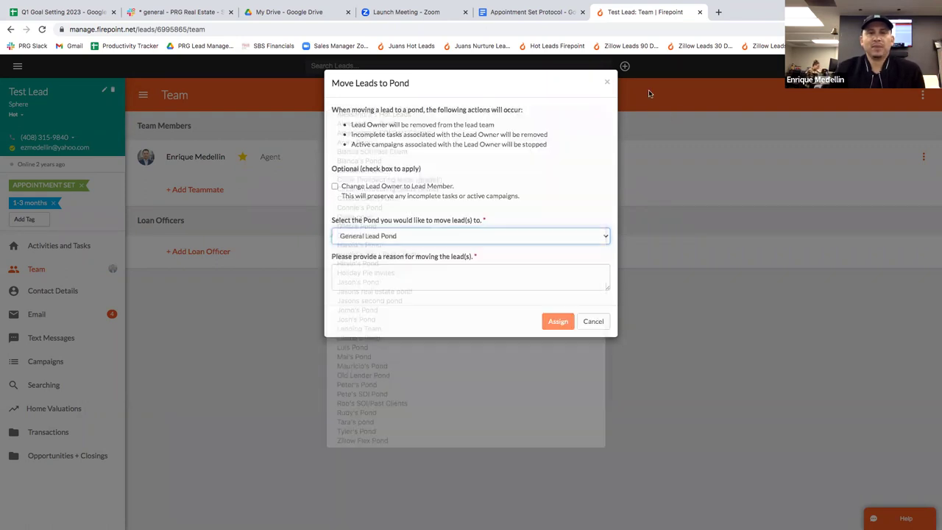
{"action": "left_click", "coordinate": [607, 82]}
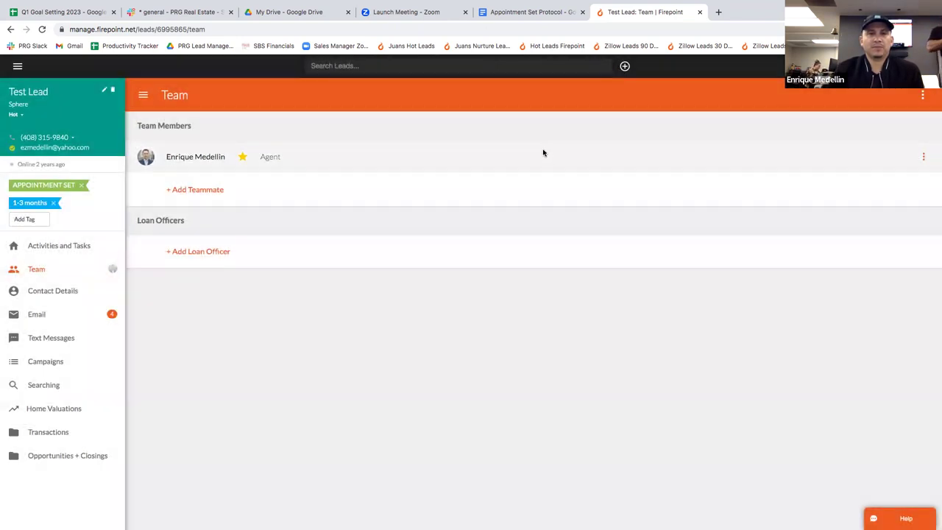